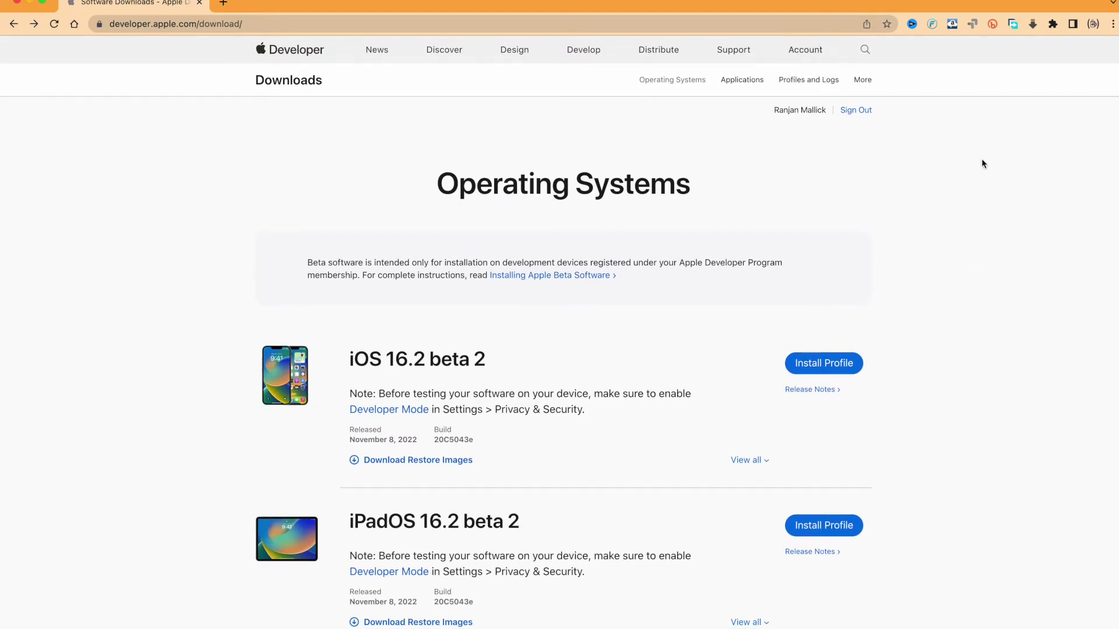
Reload the operating system downloads list and browse through its entries.
click(661, 82)
scroll(617, 274, down, 2)
scroll(618, 274, down, 3)
scroll(617, 273, up, 1)
scroll(618, 273, down, 6)
scroll(616, 272, down, 6)
scroll(616, 272, down, 5)
scroll(616, 272, down, 5)
scroll(616, 272, down, 4)
scroll(614, 267, down, 4)
scroll(614, 268, up, 5)
scroll(614, 267, up, 8)
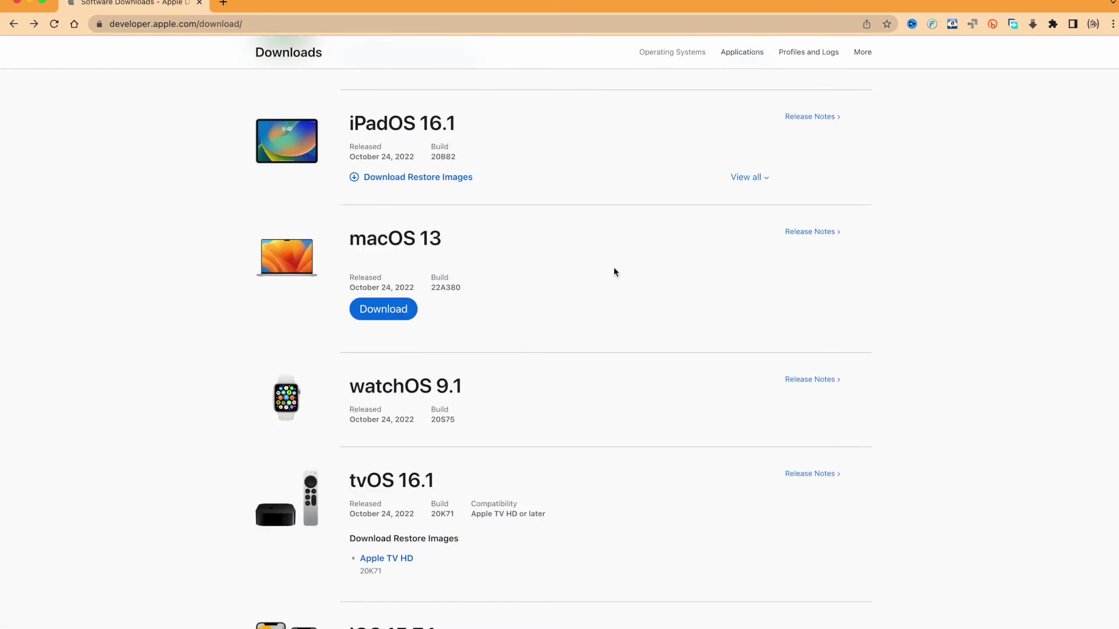
scroll(613, 266, up, 3)
scroll(613, 267, up, 2)
scroll(614, 267, up, 4)
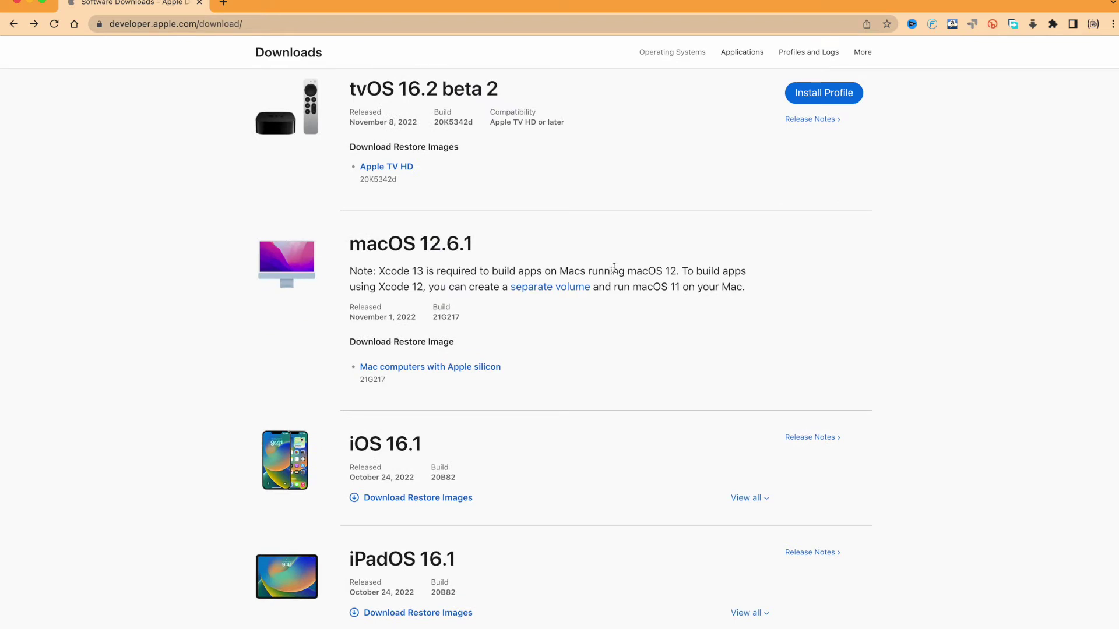
scroll(614, 267, up, 3)
scroll(613, 272, down, 1)
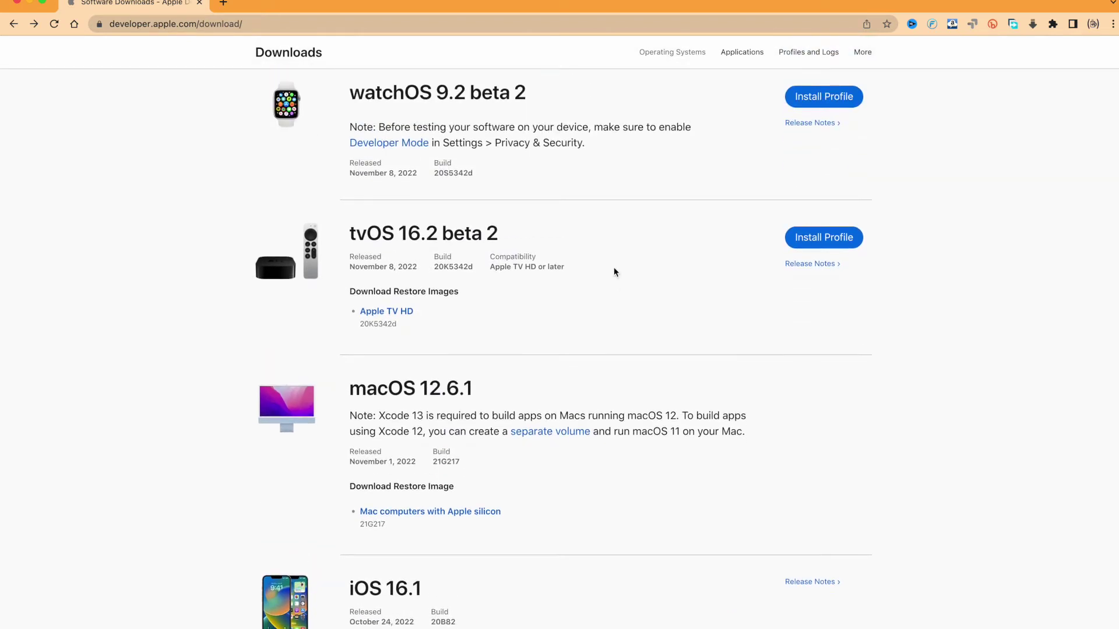
scroll(613, 272, up, 2)
scroll(614, 272, up, 3)
scroll(613, 273, up, 3)
scroll(613, 273, up, 5)
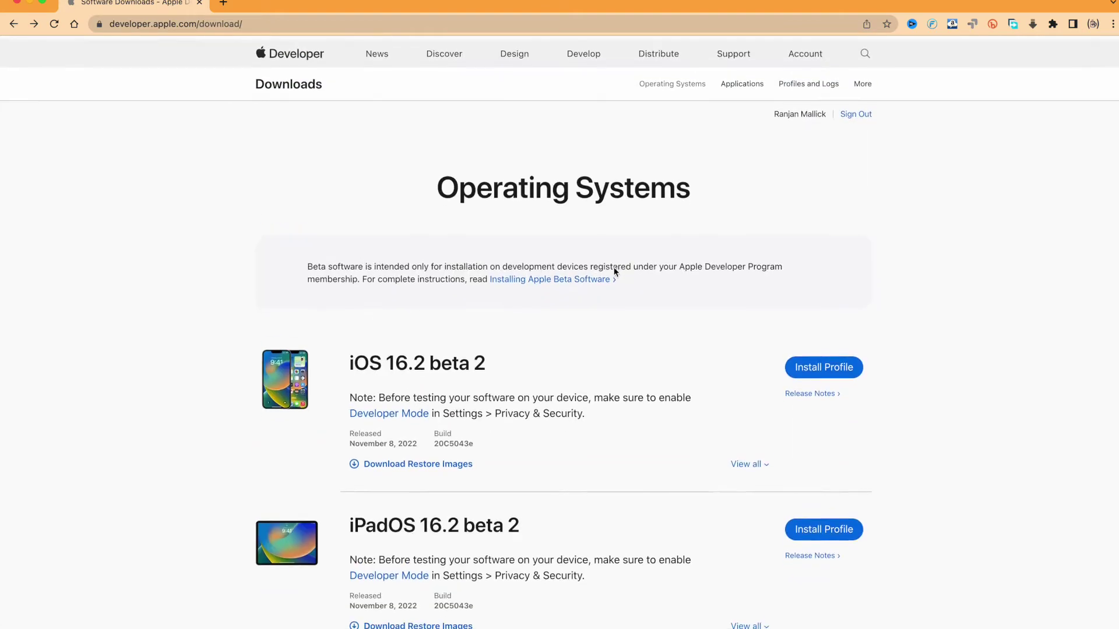
scroll(613, 272, down, 8)
scroll(613, 270, down, 3)
scroll(613, 271, down, 10)
scroll(613, 270, down, 8)
scroll(614, 270, down, 3)
scroll(614, 270, up, 3)
scroll(613, 270, up, 10)
scroll(613, 270, up, 10)
scroll(613, 270, up, 2)
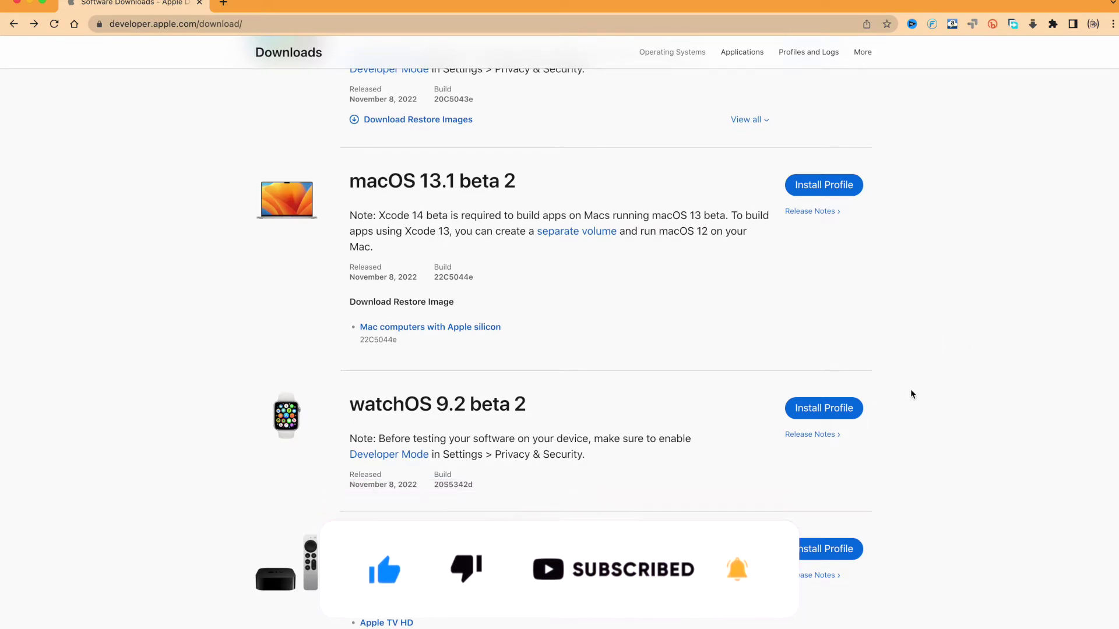
scroll(909, 393, down, 7)
scroll(918, 394, up, 15)
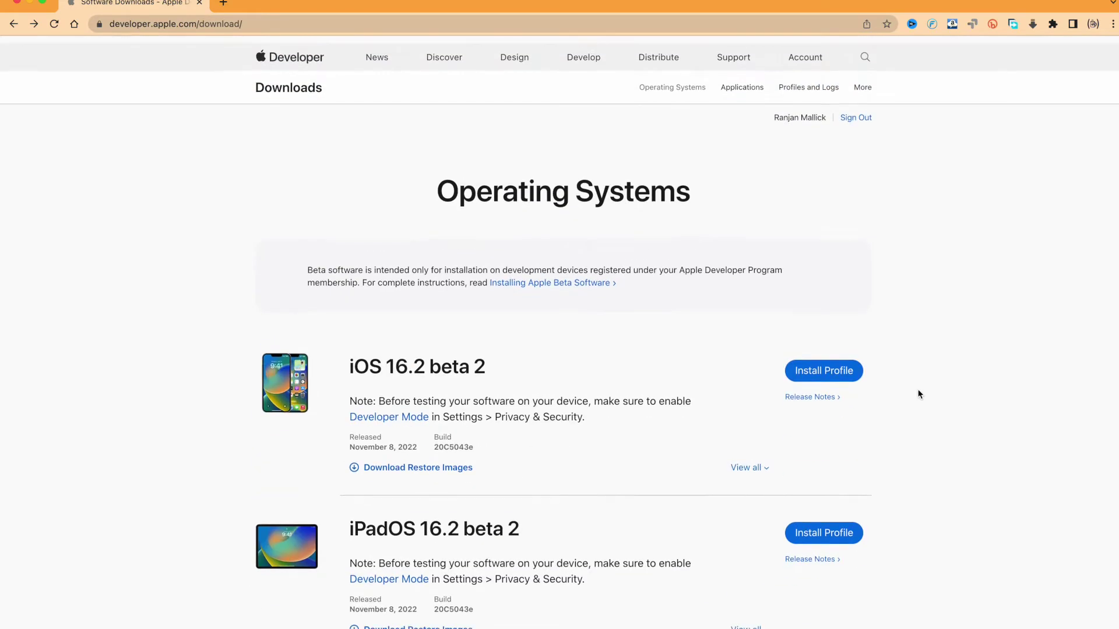
scroll(918, 394, down, 5)
scroll(914, 349, down, 2)
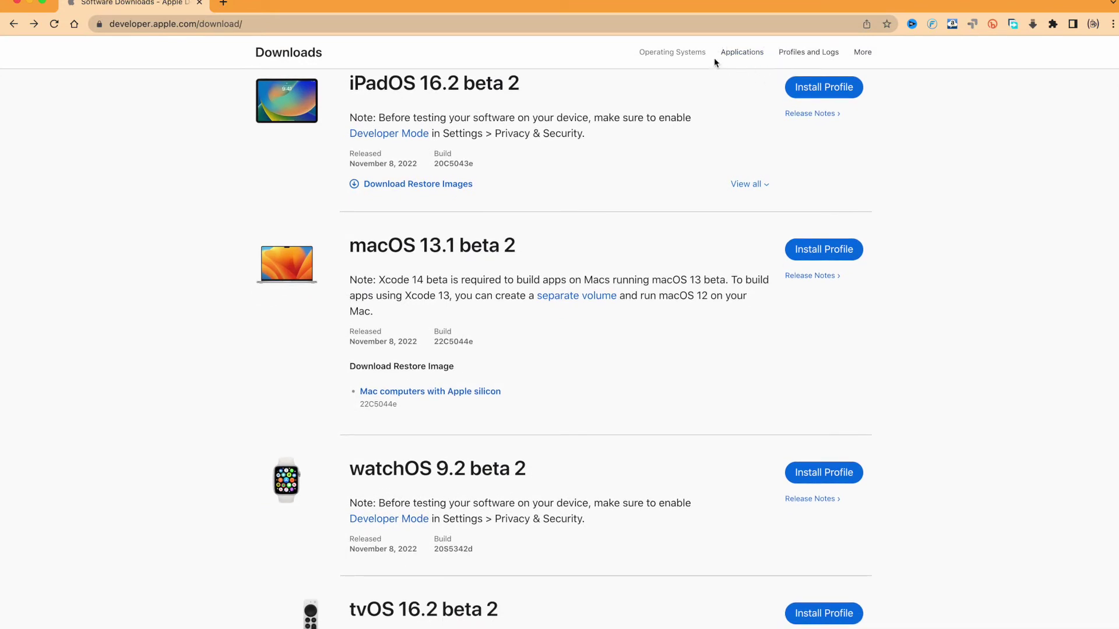
Switch to Applications downloads, highlight the Xcode 14.1 heading, and browse its download links.
click(750, 53)
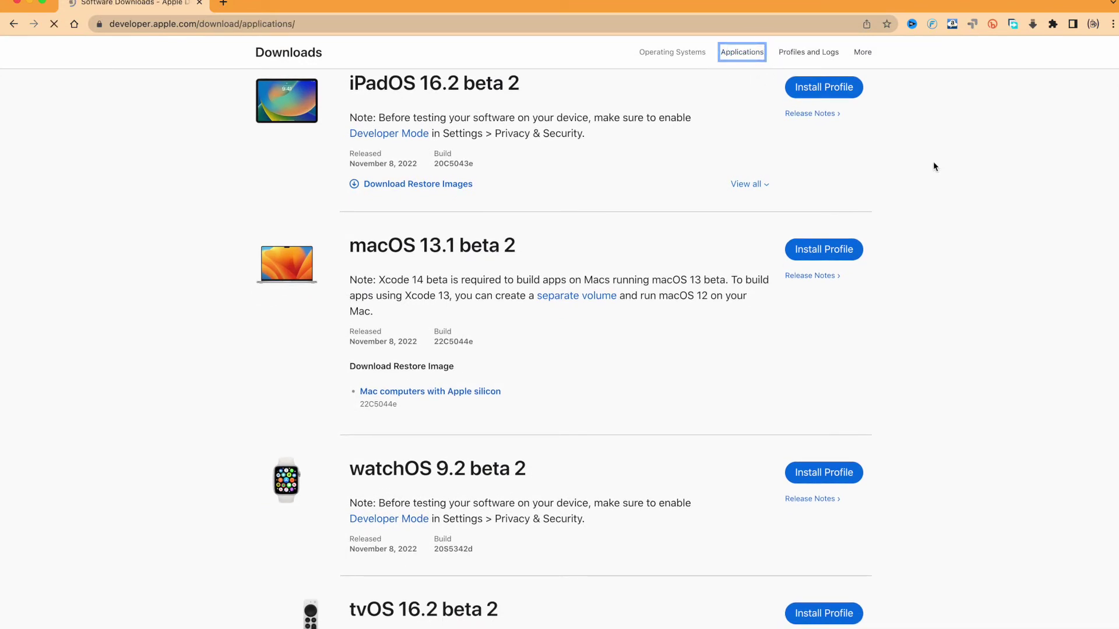
scroll(984, 207, up, 2)
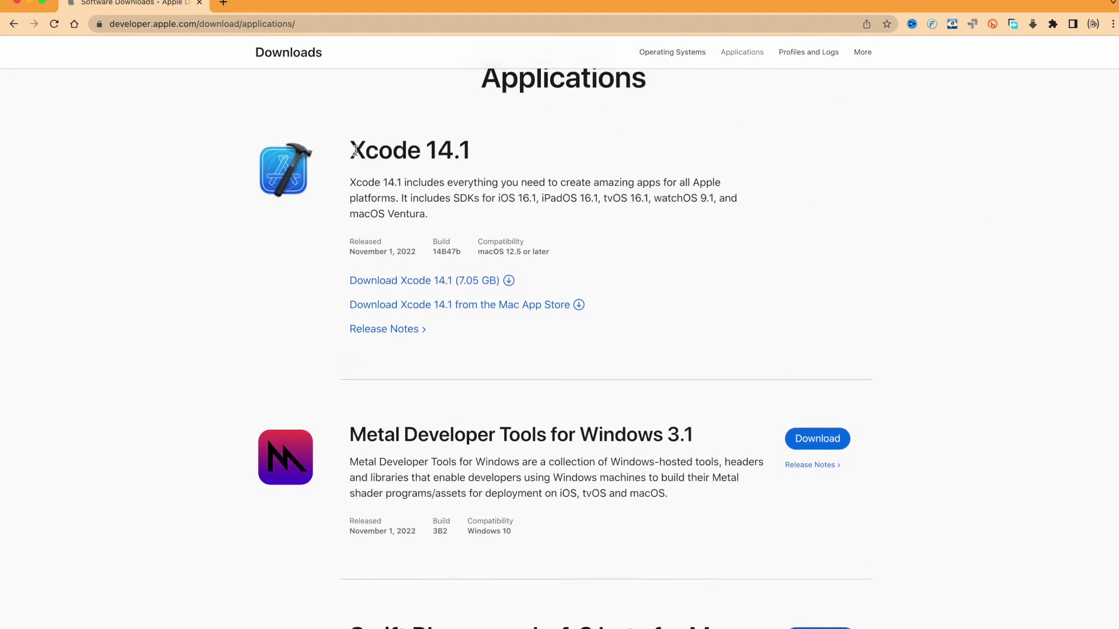
drag(350, 151, 515, 156)
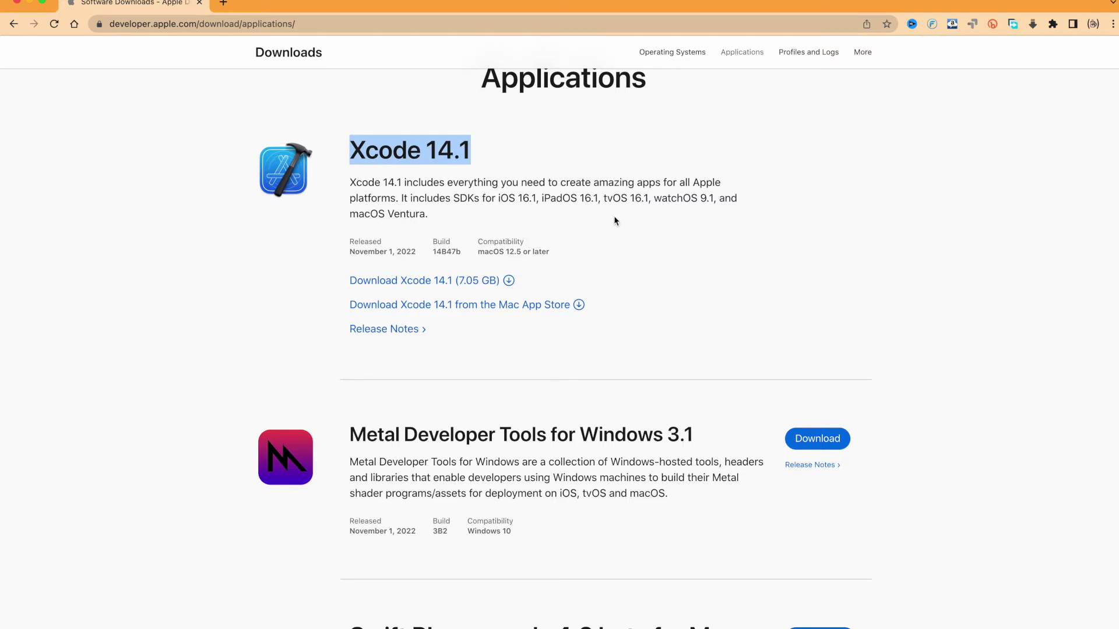
scroll(615, 220, down, 5)
scroll(612, 215, down, 3)
scroll(607, 207, up, 4)
scroll(608, 207, down, 4)
scroll(608, 207, down, 1)
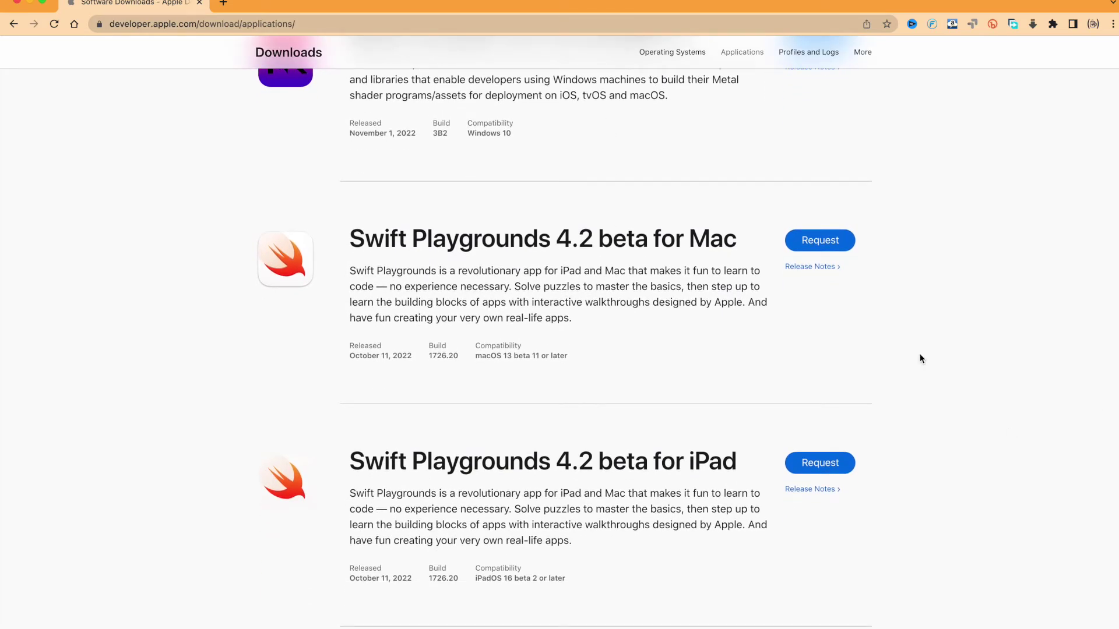
scroll(968, 356, down, 2)
scroll(967, 356, down, 2)
scroll(967, 356, down, 1)
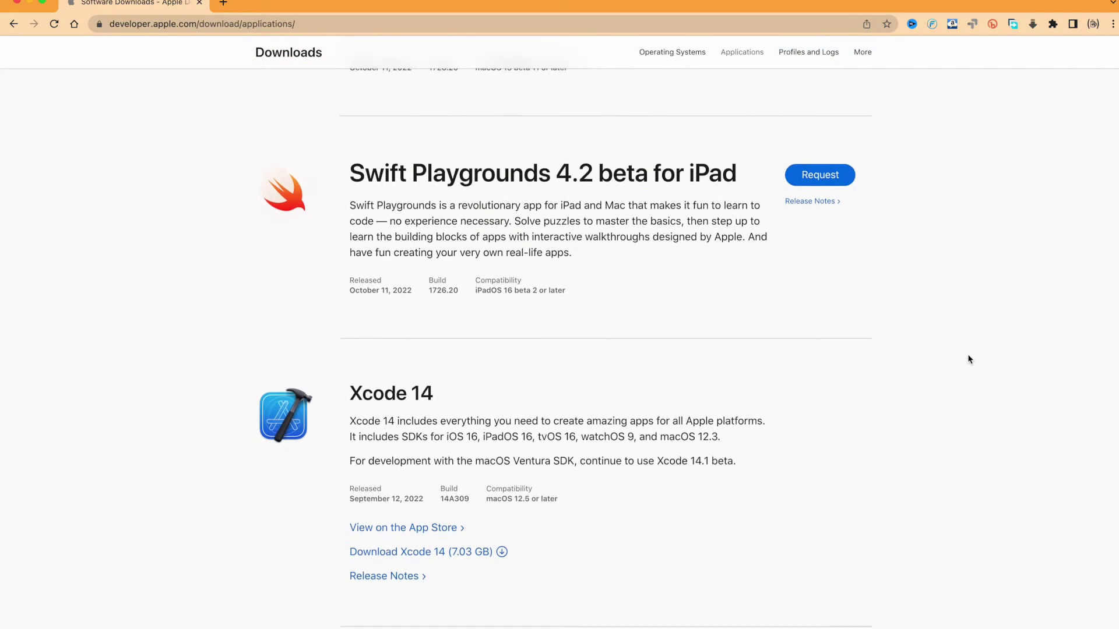
scroll(968, 359, up, 3)
scroll(968, 359, up, 5)
scroll(968, 360, up, 4)
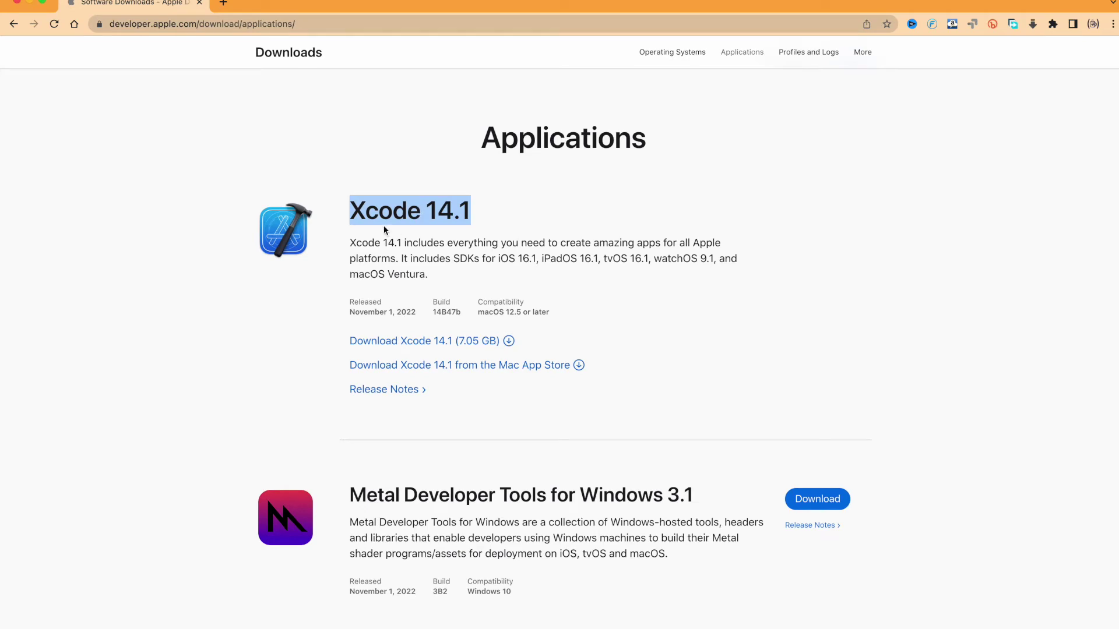
scroll(524, 249, down, 4)
scroll(523, 250, down, 2)
scroll(523, 249, down, 3)
scroll(523, 249, down, 5)
scroll(510, 257, down, 2)
scroll(428, 140, up, 2)
scroll(428, 140, down, 1)
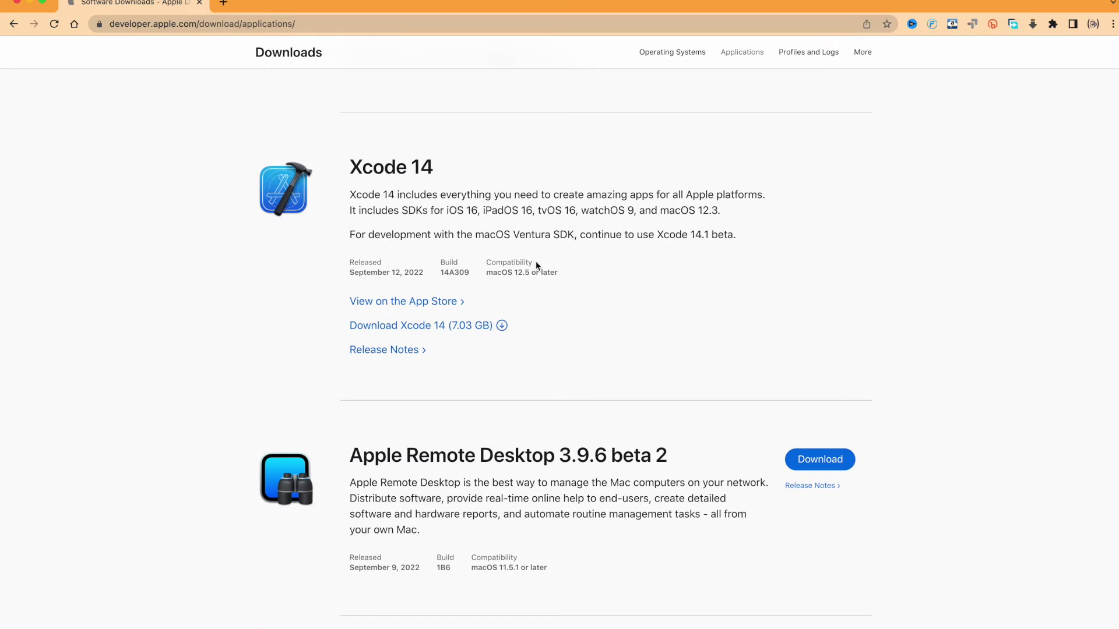
Scroll past Classroom 3.6.1 and macOS Server 5.11.1, then highlight the Schoolwork 2.2 beta 2 heading.
scroll(536, 265, down, 3)
scroll(544, 265, down, 4)
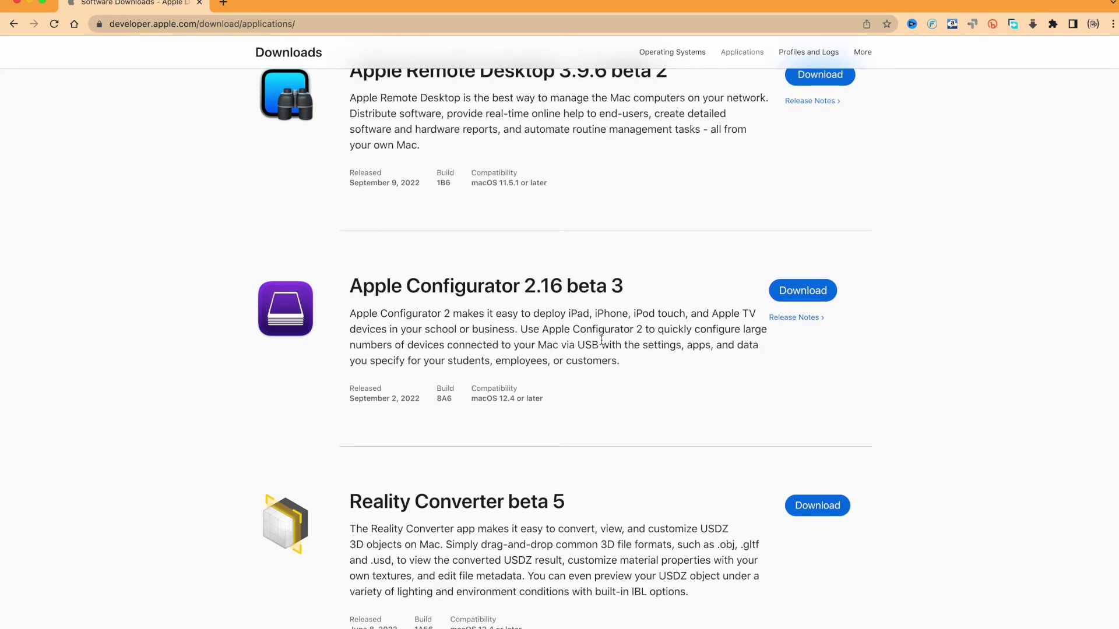
scroll(582, 345, down, 5)
scroll(602, 345, up, 5)
scroll(600, 344, down, 6)
scroll(599, 344, down, 3)
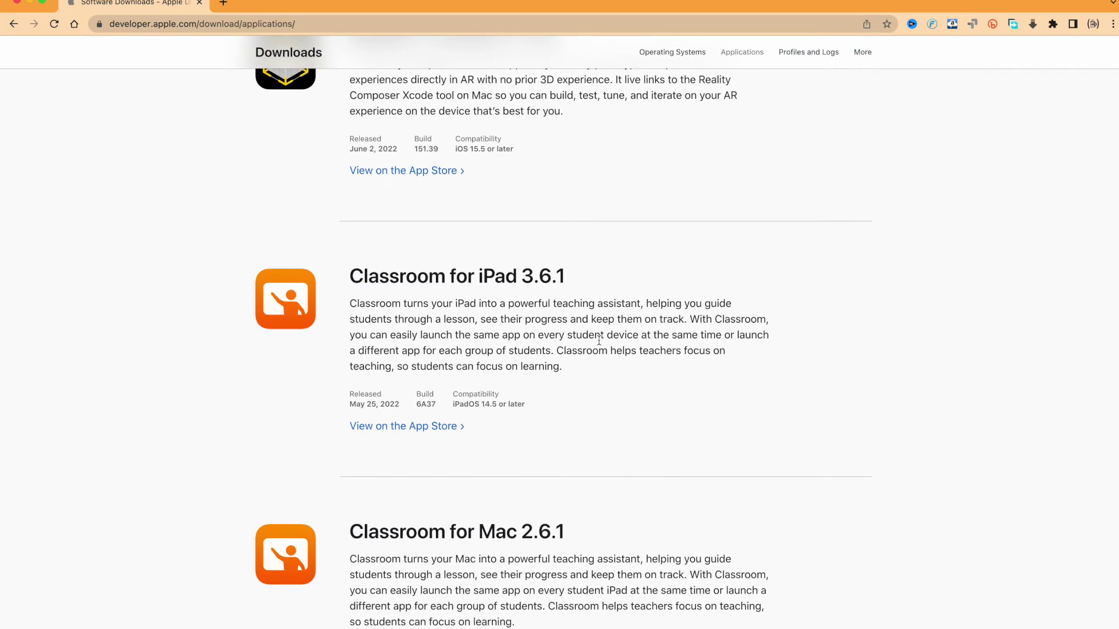
scroll(599, 341, down, 3)
scroll(599, 341, down, 5)
scroll(599, 340, down, 2)
scroll(599, 340, down, 3)
scroll(599, 340, down, 4)
scroll(599, 340, down, 2)
scroll(599, 340, down, 3)
scroll(598, 340, down, 5)
scroll(599, 344, down, 3)
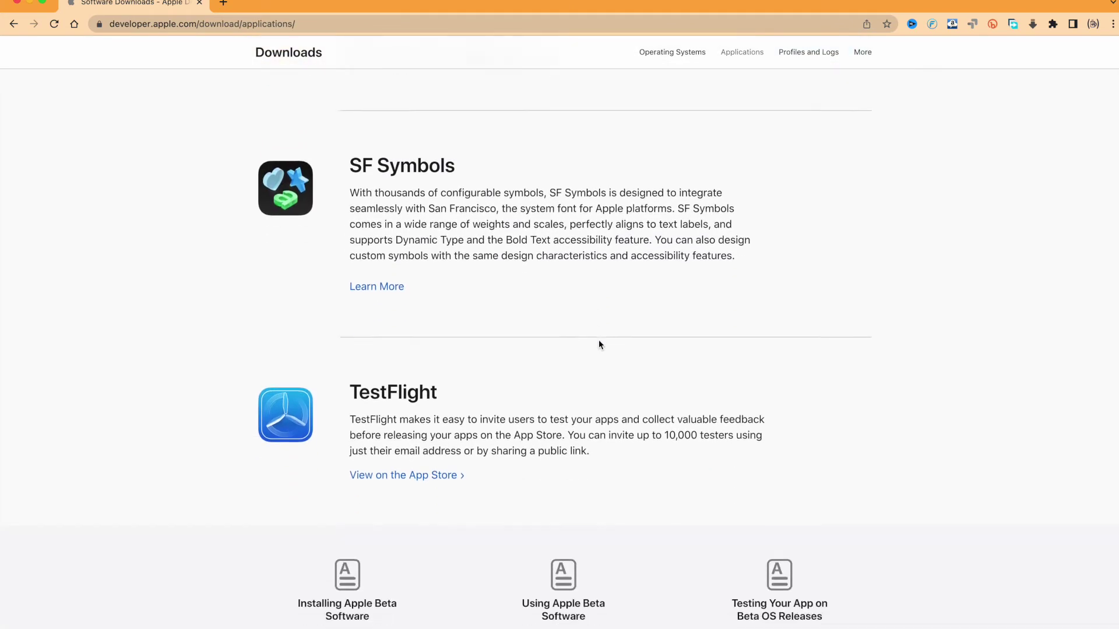
scroll(599, 344, up, 3)
scroll(599, 344, up, 2)
scroll(599, 341, up, 2)
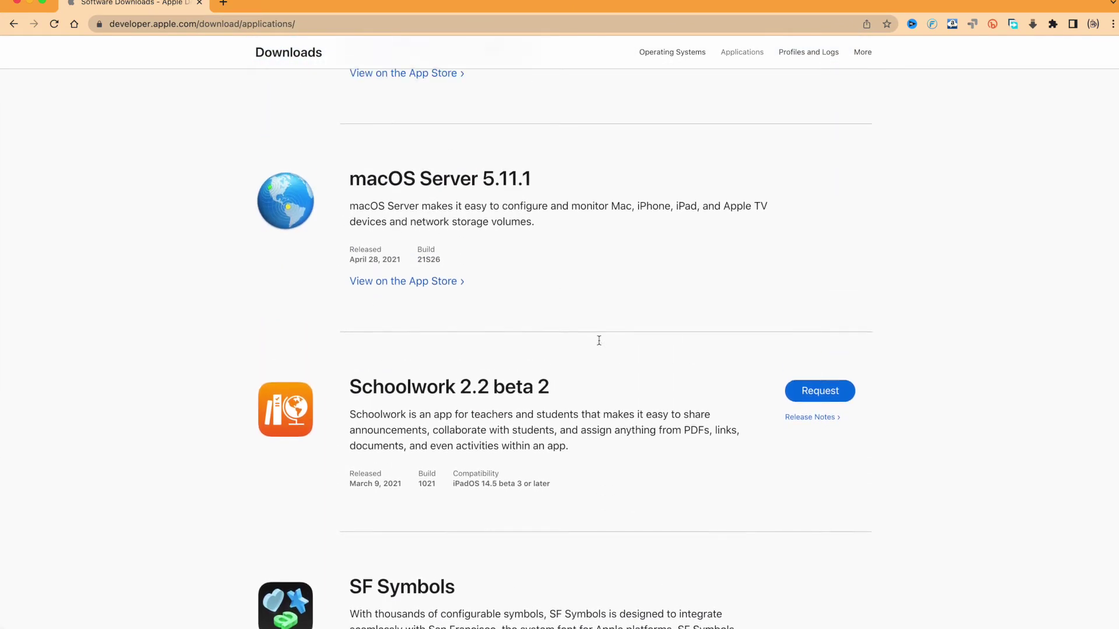
triple_click(399, 389)
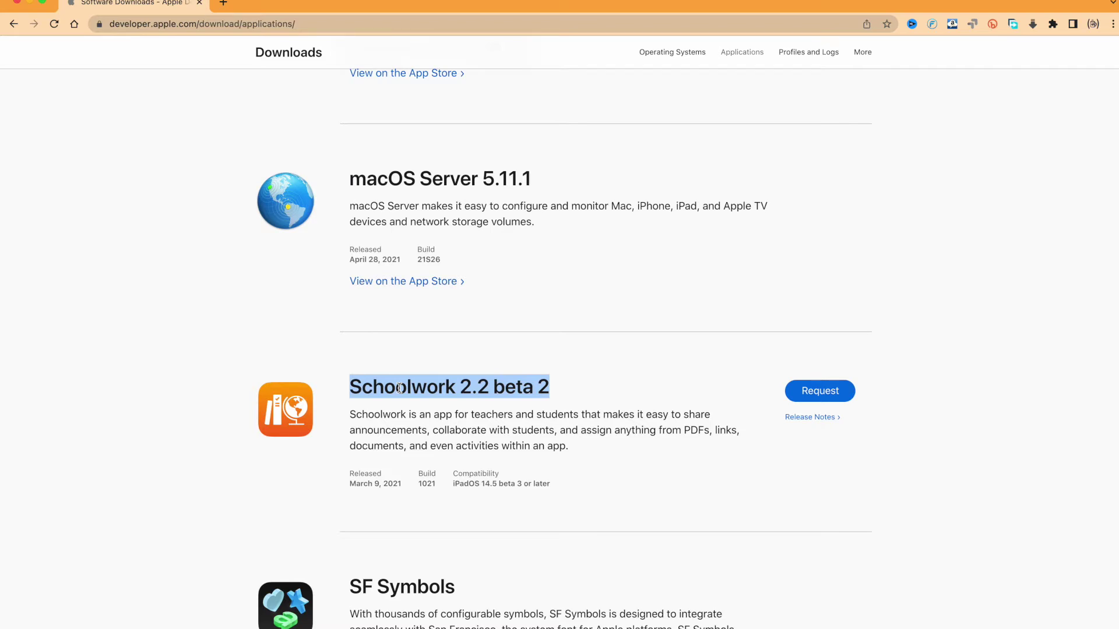
scroll(583, 426, up, 5)
scroll(579, 425, up, 3)
scroll(578, 425, up, 4)
scroll(579, 425, up, 2)
scroll(578, 424, up, 2)
scroll(579, 424, up, 4)
scroll(579, 423, up, 5)
scroll(579, 424, up, 3)
scroll(578, 420, up, 2)
scroll(579, 420, up, 2)
scroll(579, 420, up, 2)
scroll(578, 420, up, 2)
scroll(578, 420, up, 3)
scroll(578, 425, up, 3)
scroll(578, 424, up, 3)
scroll(578, 424, up, 3)
scroll(579, 425, up, 1)
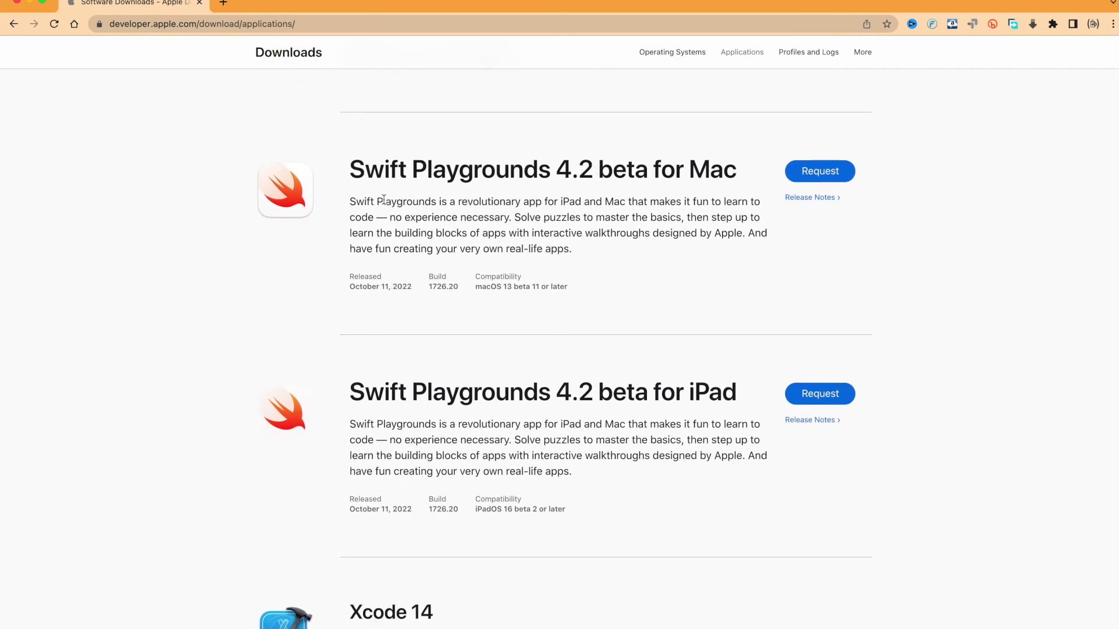
triple_click(541, 190)
drag(541, 190, 736, 180)
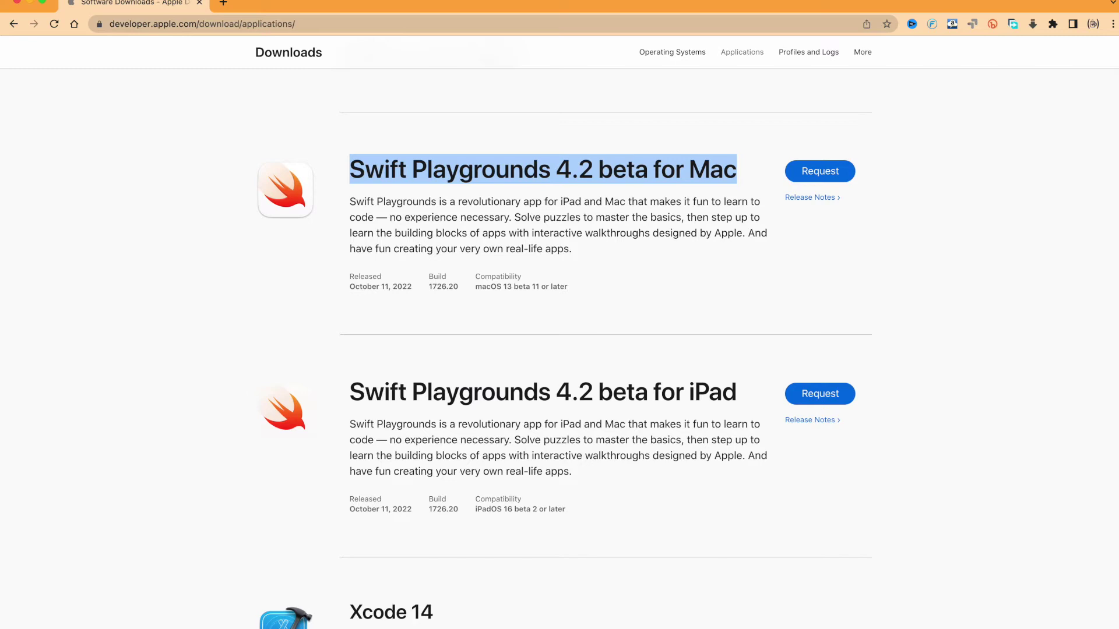
click(383, 201)
drag(351, 169, 643, 284)
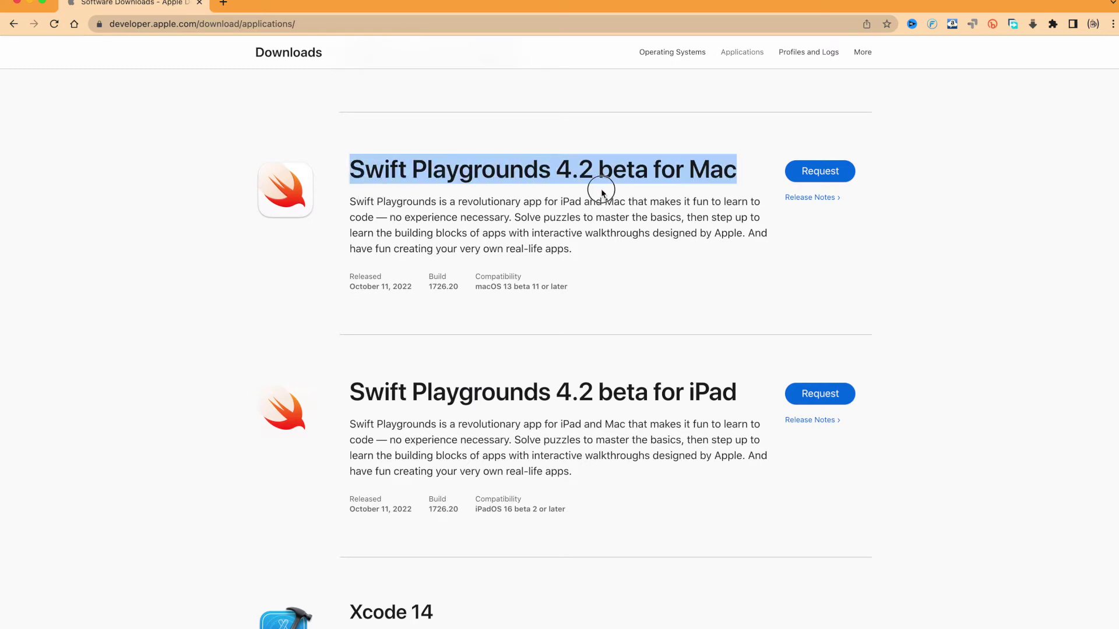
click(636, 244)
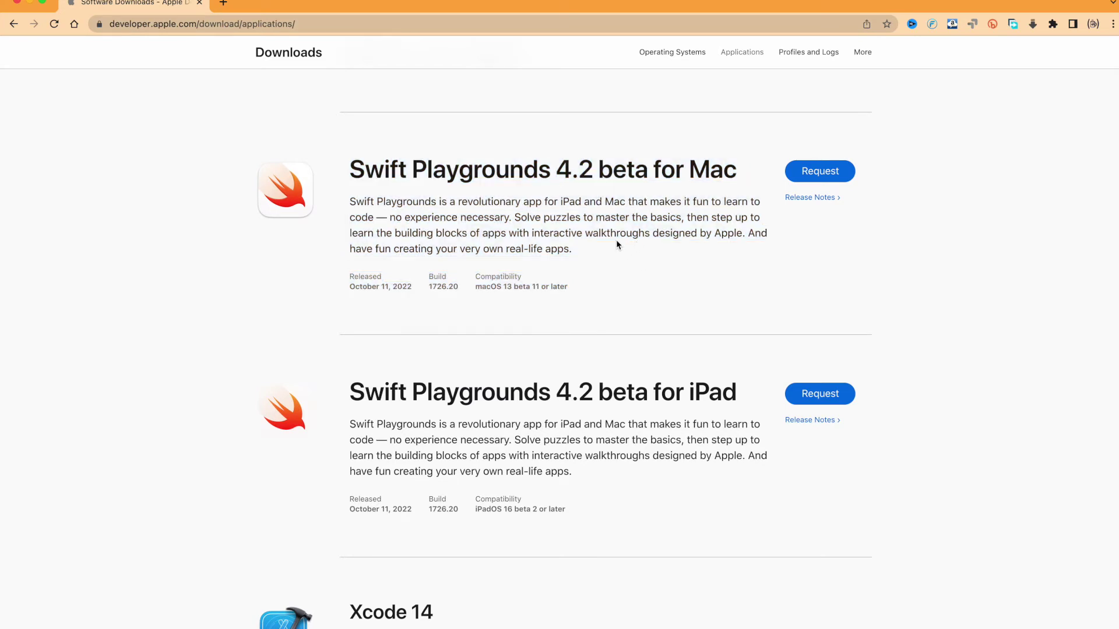
scroll(616, 244, up, 3)
scroll(617, 220, up, 2)
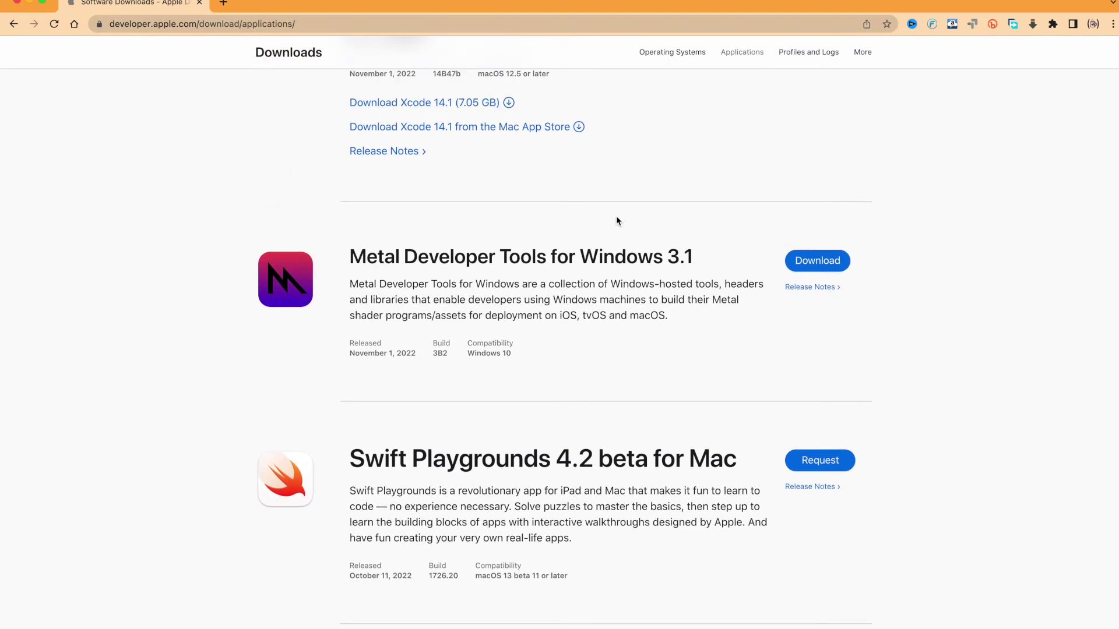
scroll(616, 221, up, 2)
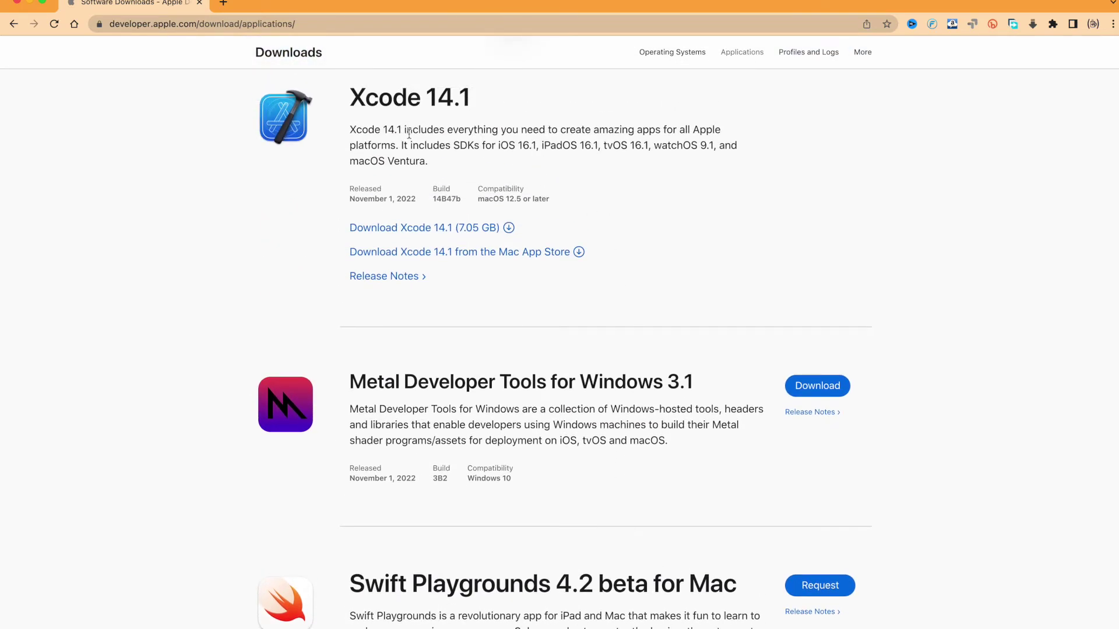
drag(350, 99, 492, 103)
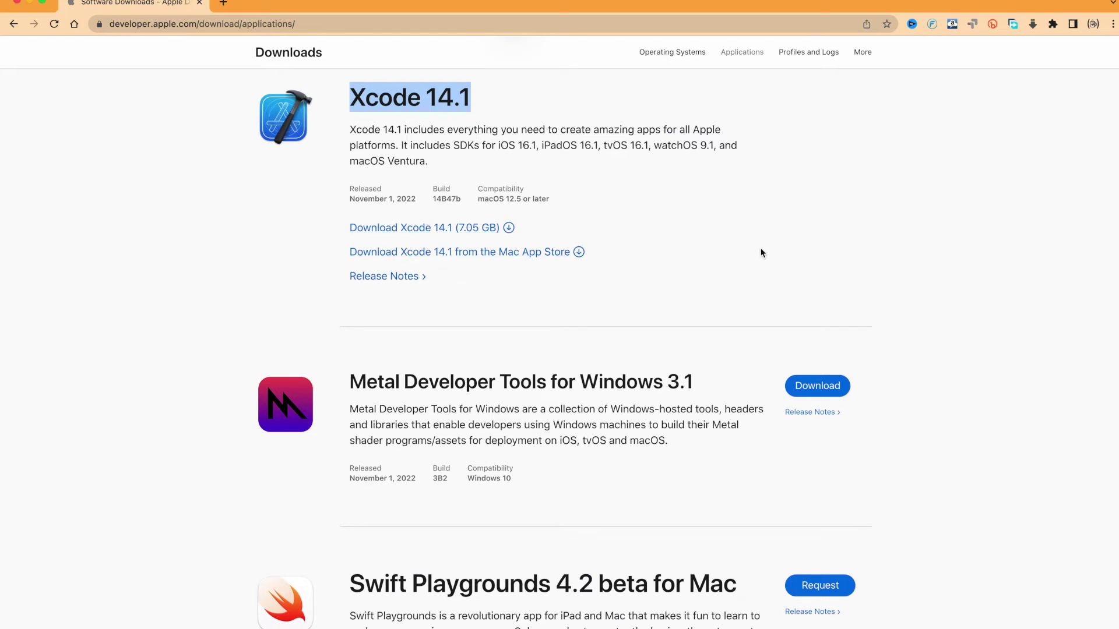
click(624, 252)
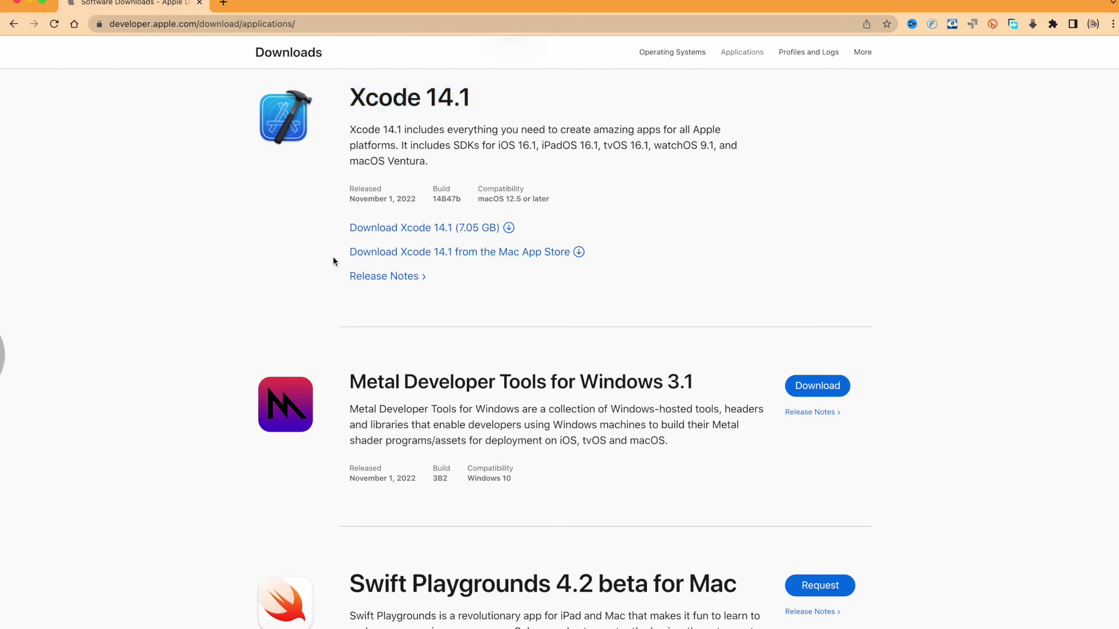
drag(572, 253, 337, 258)
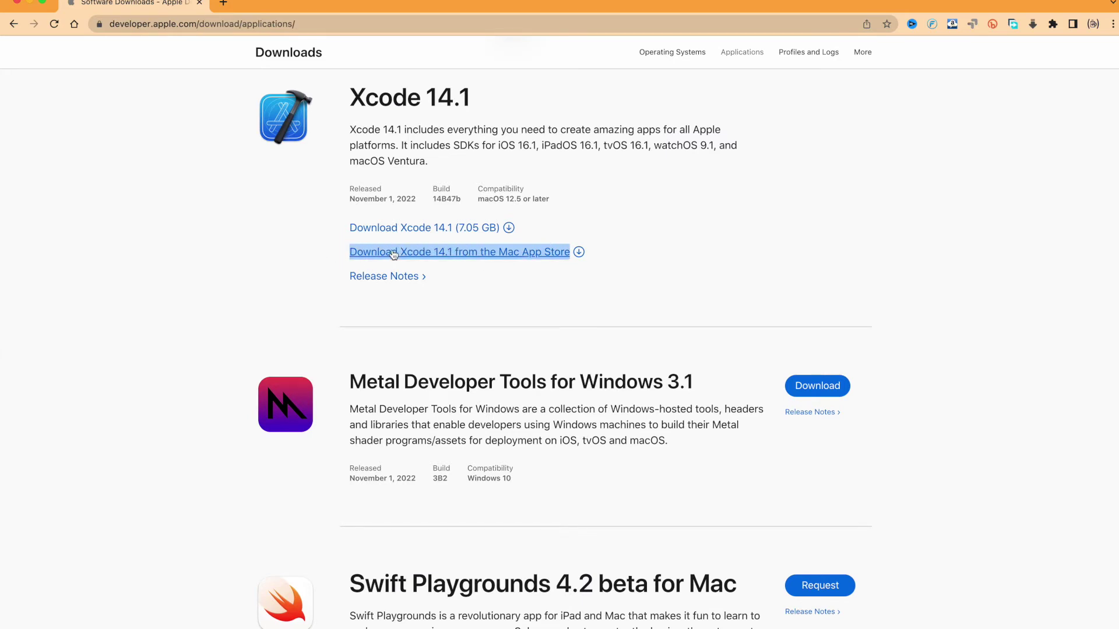
click(666, 251)
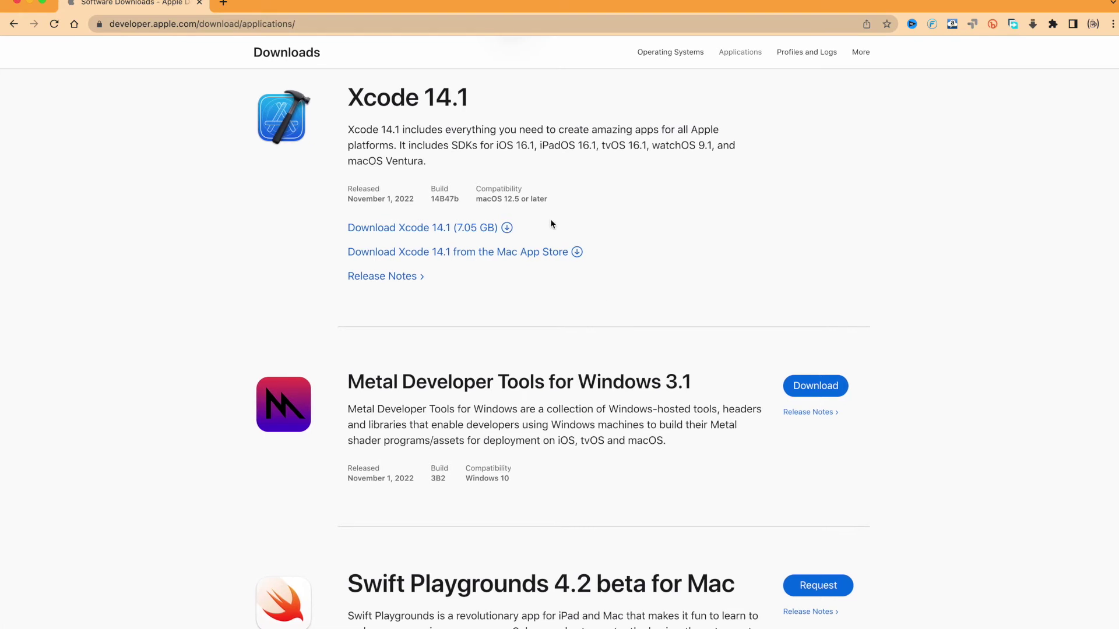
drag(351, 97, 473, 104)
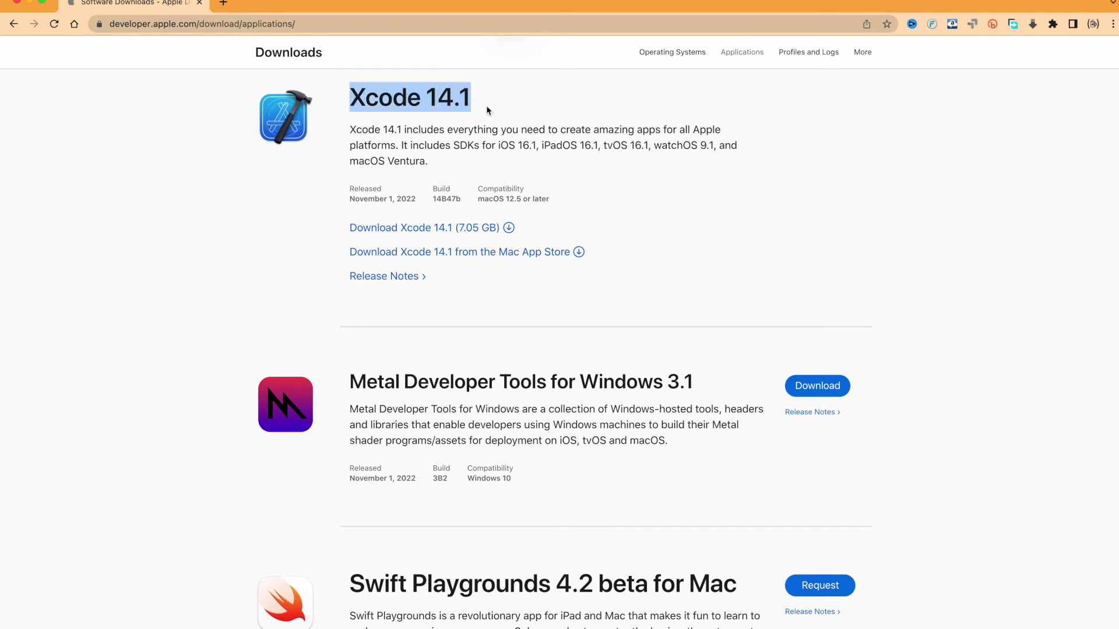
scroll(582, 181, down, 5)
scroll(585, 180, down, 7)
scroll(583, 186, down, 3)
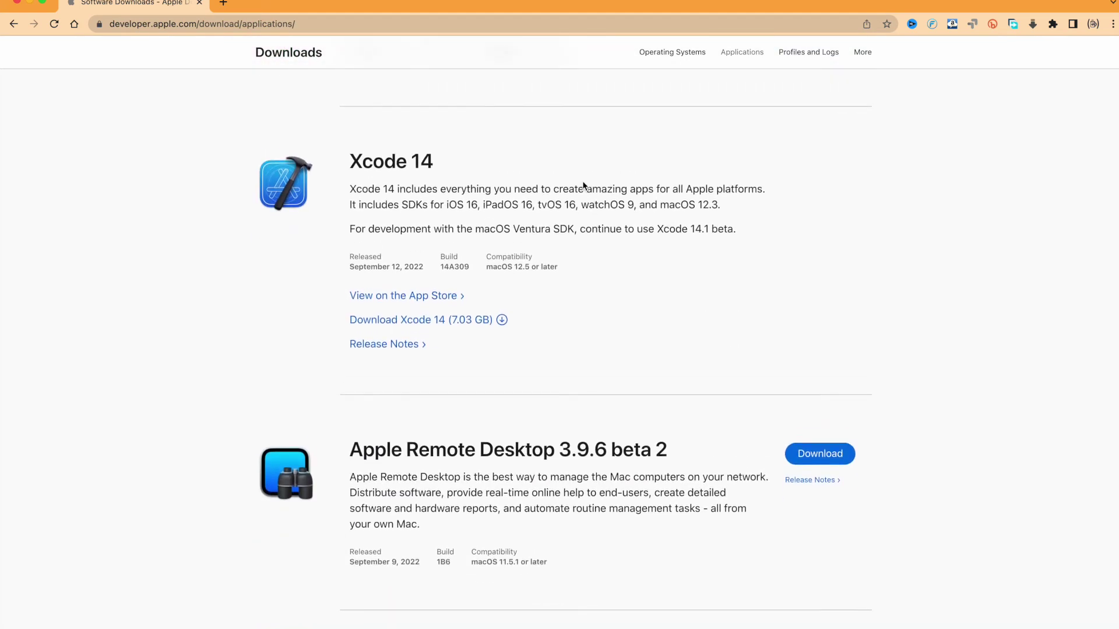
drag(349, 159, 447, 164)
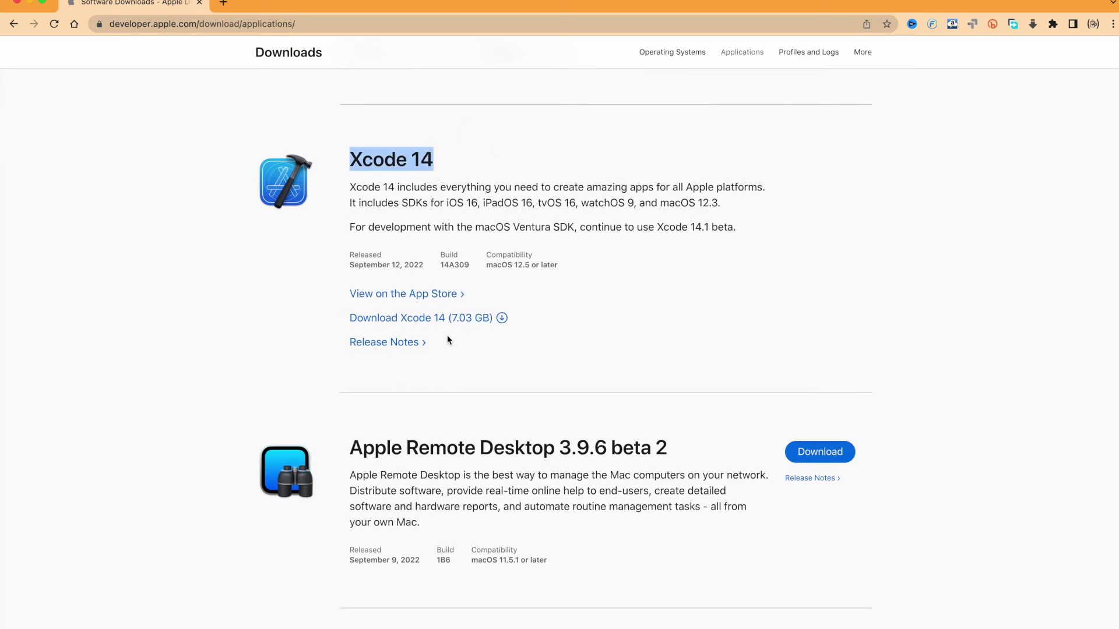
click(425, 163)
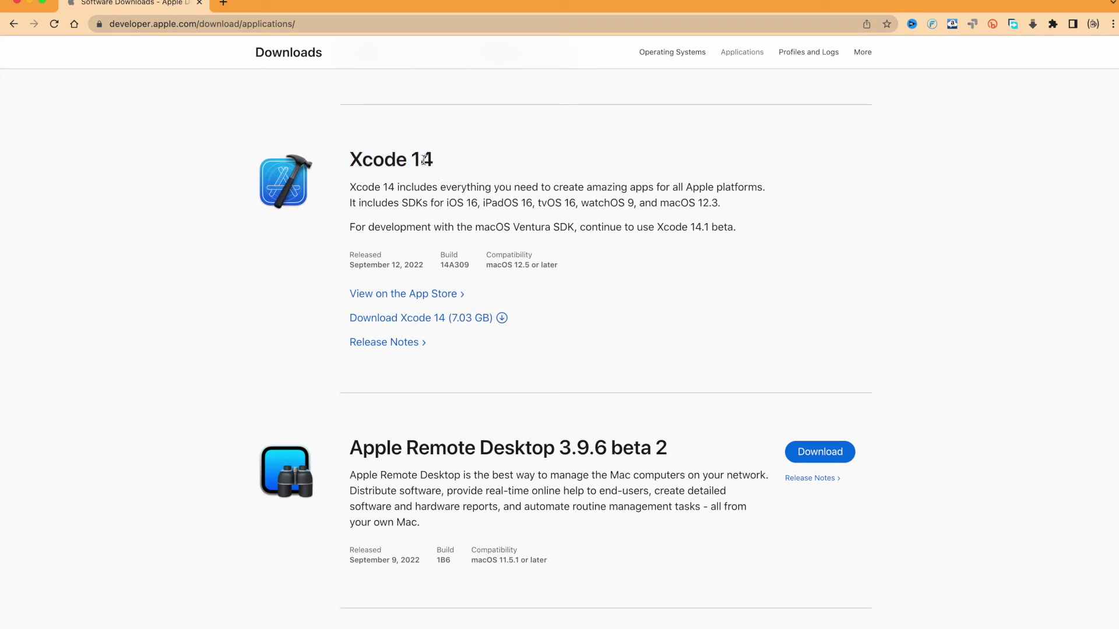
drag(425, 162, 438, 161)
scroll(477, 156, up, 3)
scroll(475, 186, up, 10)
scroll(475, 187, up, 10)
scroll(461, 222, up, 10)
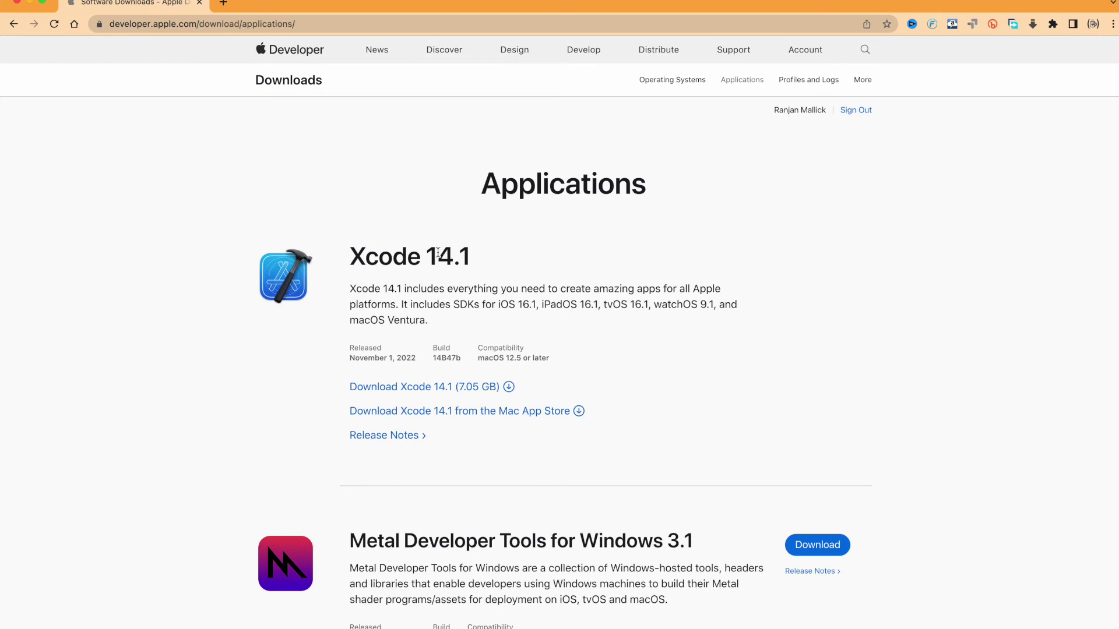
drag(425, 255, 469, 254)
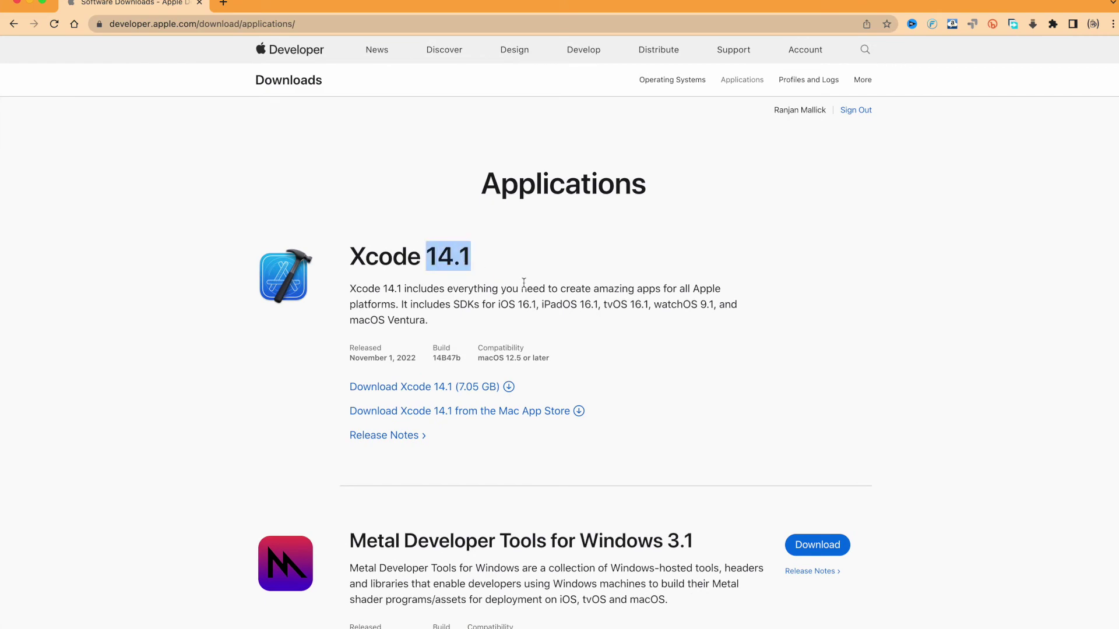
scroll(518, 279, down, 15)
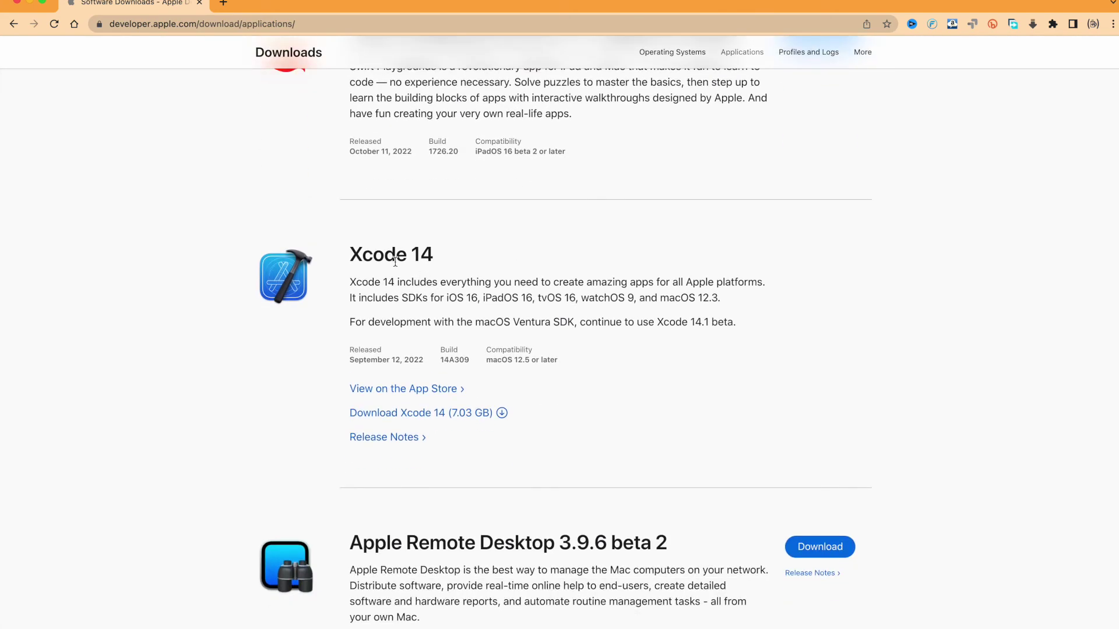
drag(347, 254, 488, 256)
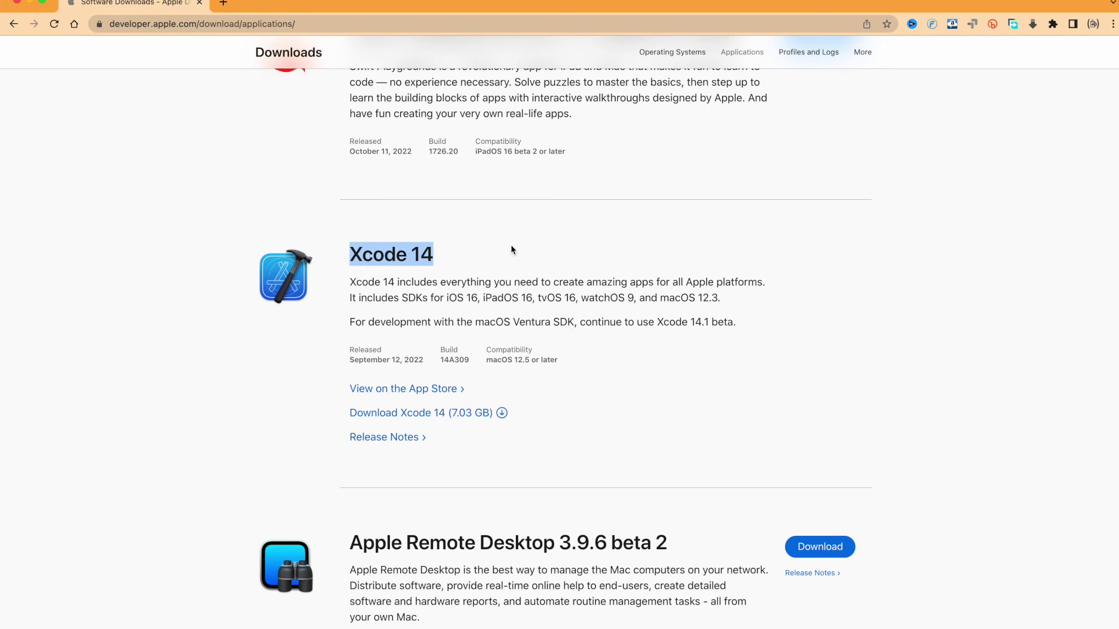
scroll(511, 249, up, 7)
scroll(512, 249, up, 9)
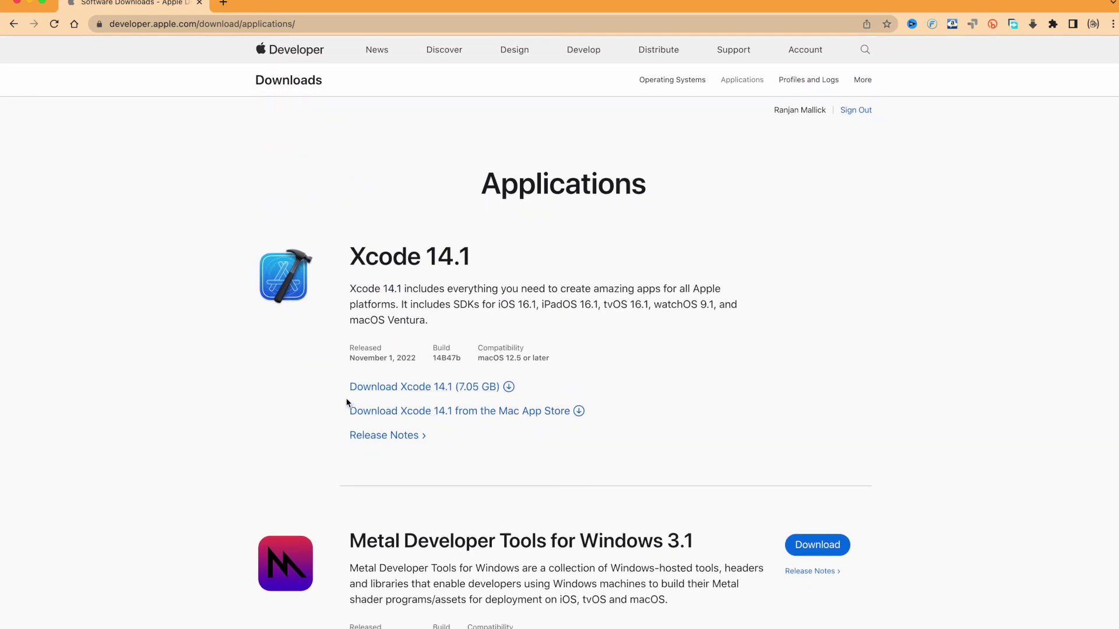
drag(336, 388, 512, 386)
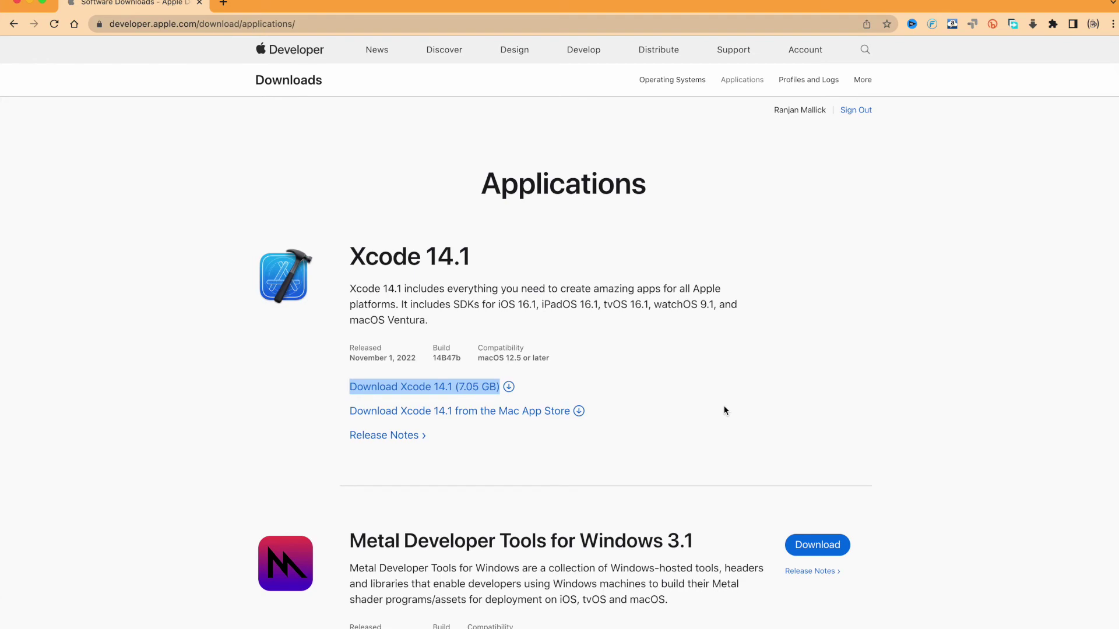
scroll(705, 412, down, 8)
scroll(705, 413, down, 5)
scroll(705, 412, up, 10)
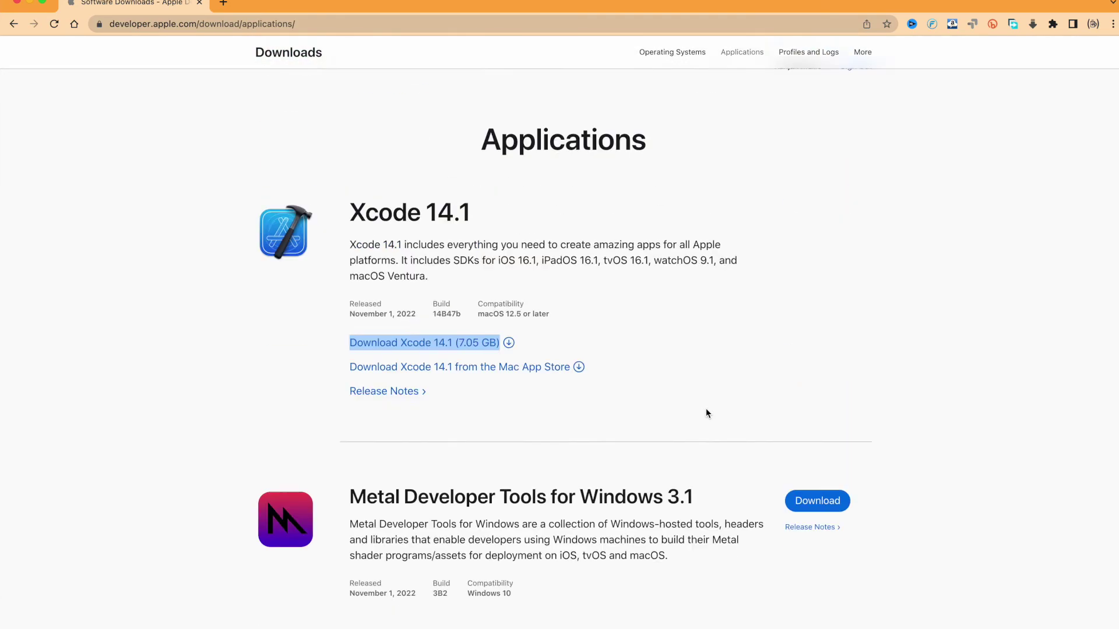
scroll(705, 412, up, 2)
scroll(699, 394, down, 2)
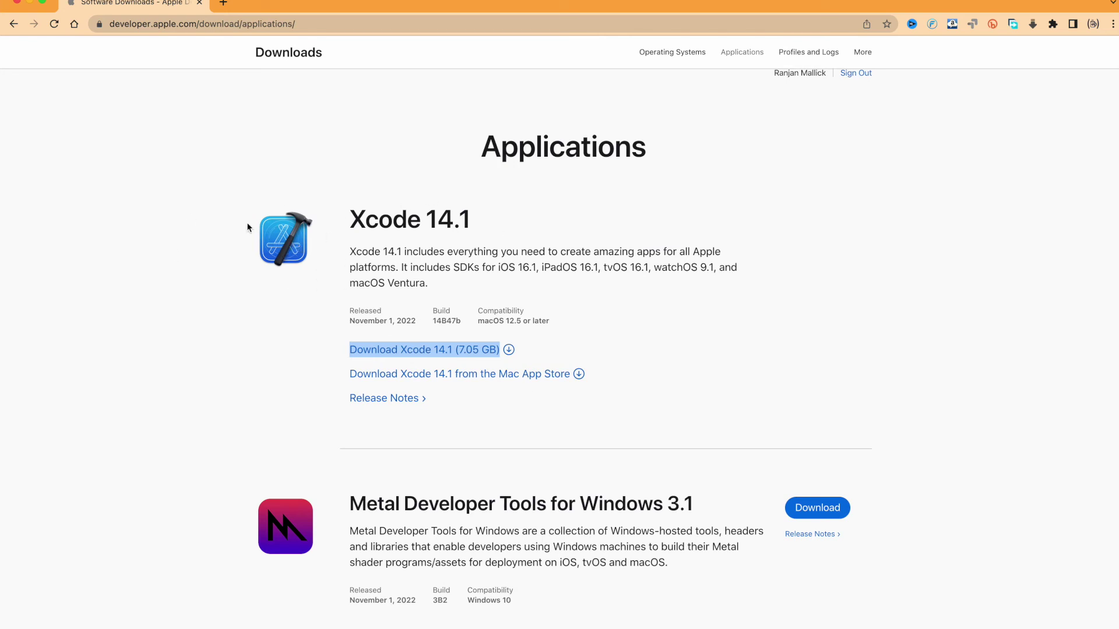
click(632, 313)
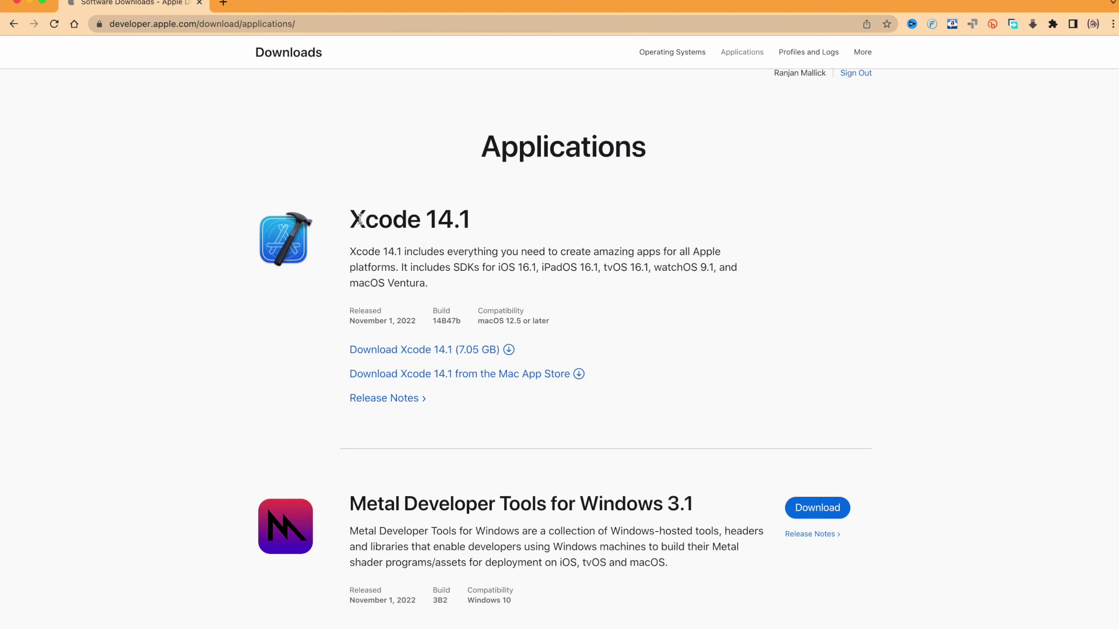
drag(350, 220, 510, 220)
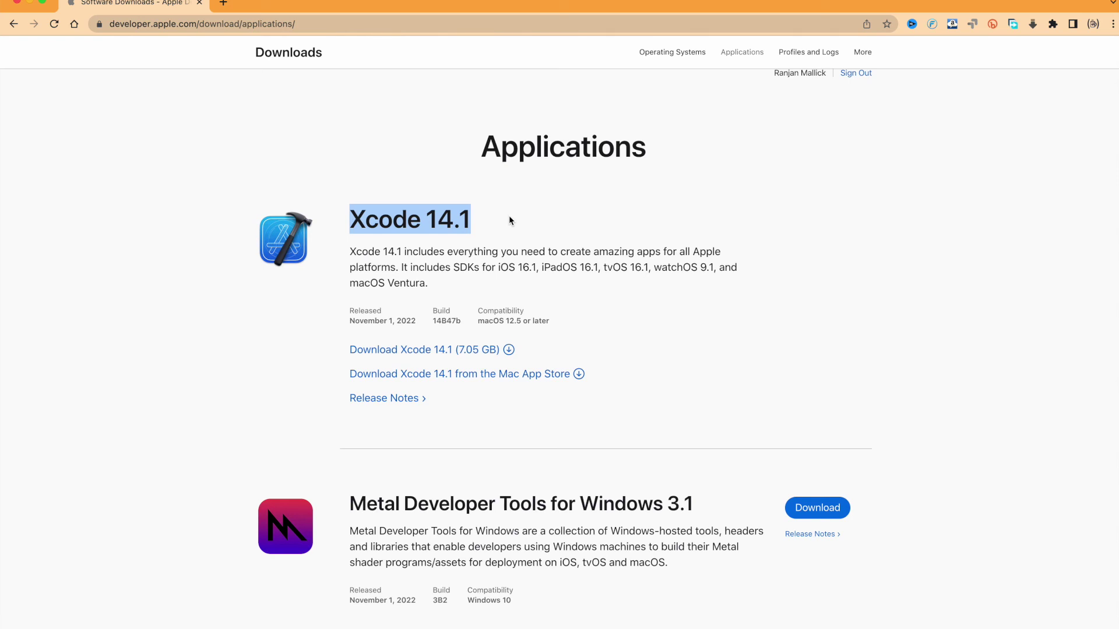
scroll(533, 220, down, 1)
click(533, 219)
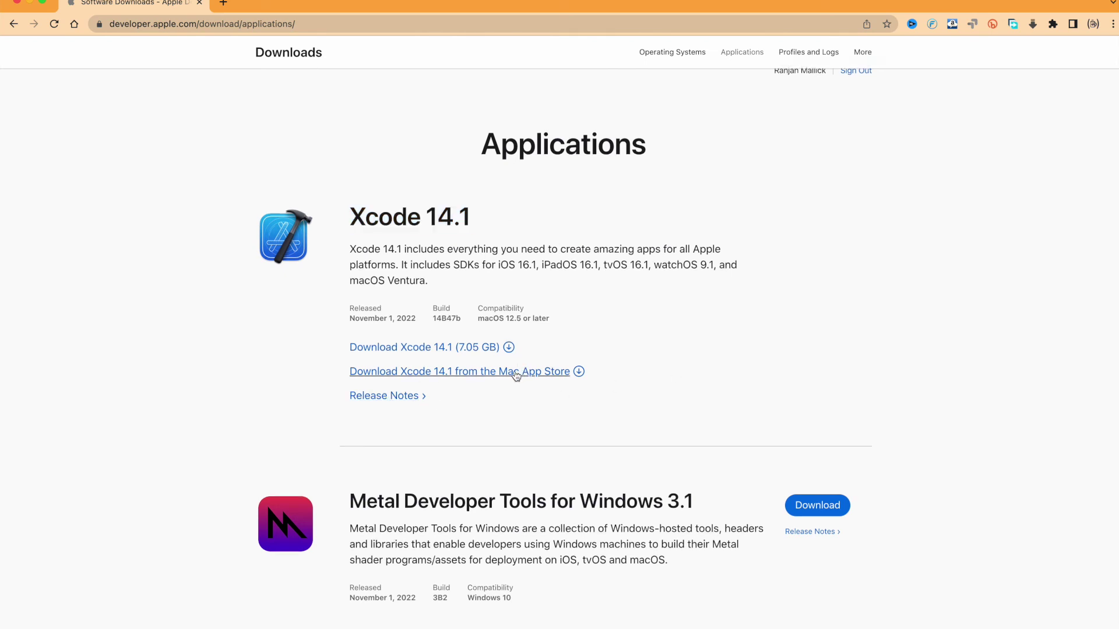
mouse_move(605, 375)
mouse_down()
mouse_move(330, 379)
mouse_move(558, 349)
mouse_up()
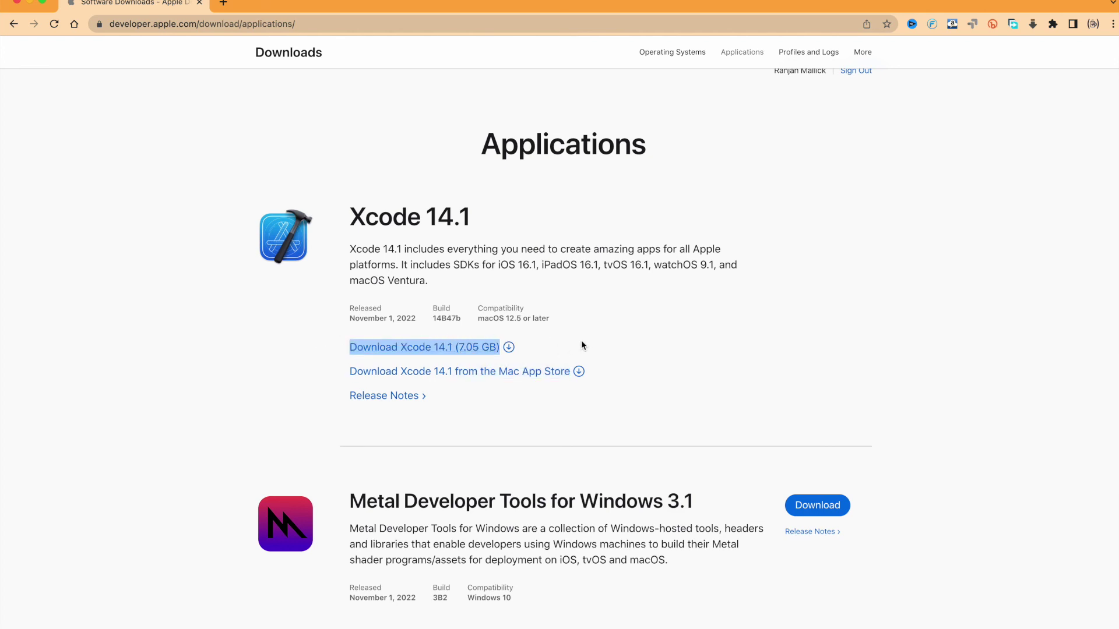
click(641, 367)
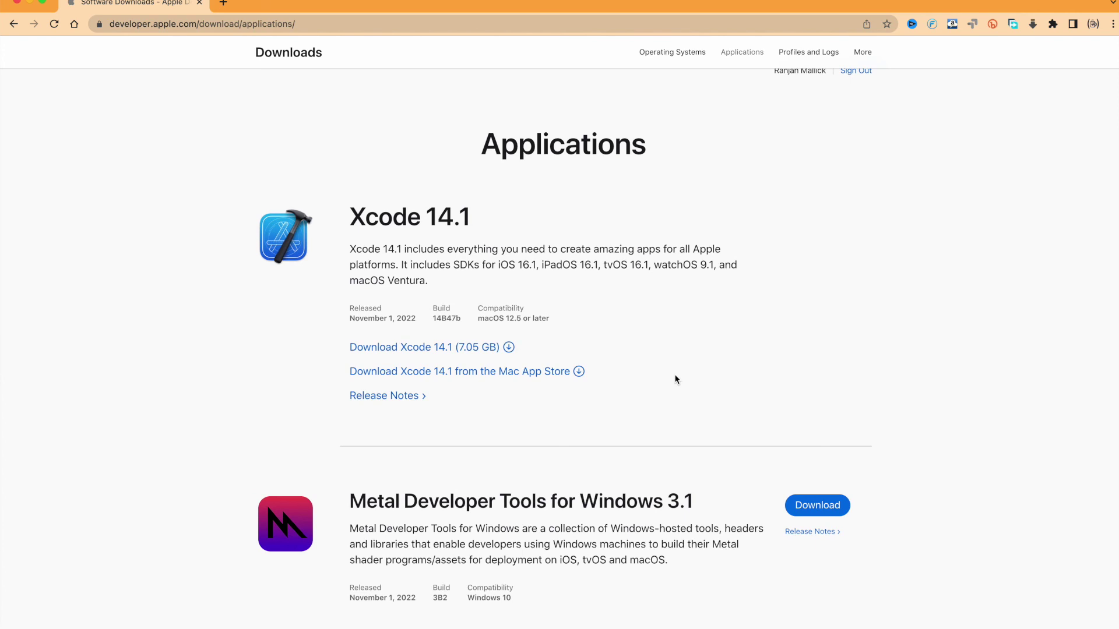
scroll(675, 374, down, 2)
scroll(674, 375, down, 5)
scroll(675, 374, up, 5)
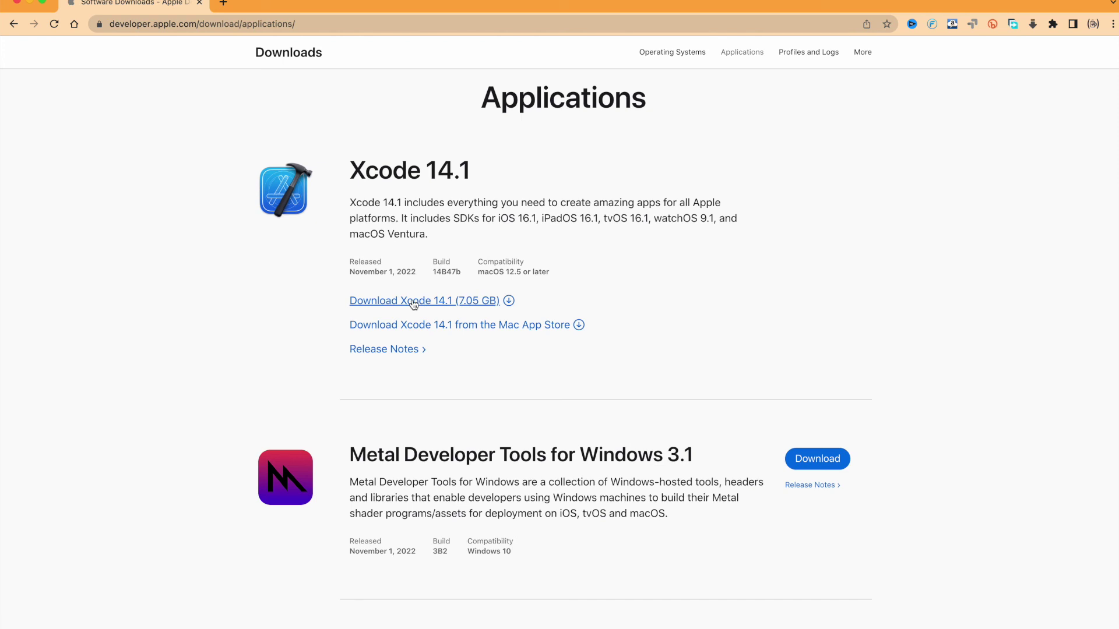
Scroll past Metal Developer Tools for Windows 3.1 to the Swift Playgrounds 4.2 beta entries.
click(755, 354)
scroll(714, 332, down, 5)
scroll(714, 329, down, 2)
scroll(714, 329, up, 8)
scroll(712, 329, down, 1)
scroll(712, 328, down, 2)
scroll(712, 327, down, 3)
scroll(712, 327, down, 3)
scroll(712, 327, down, 1)
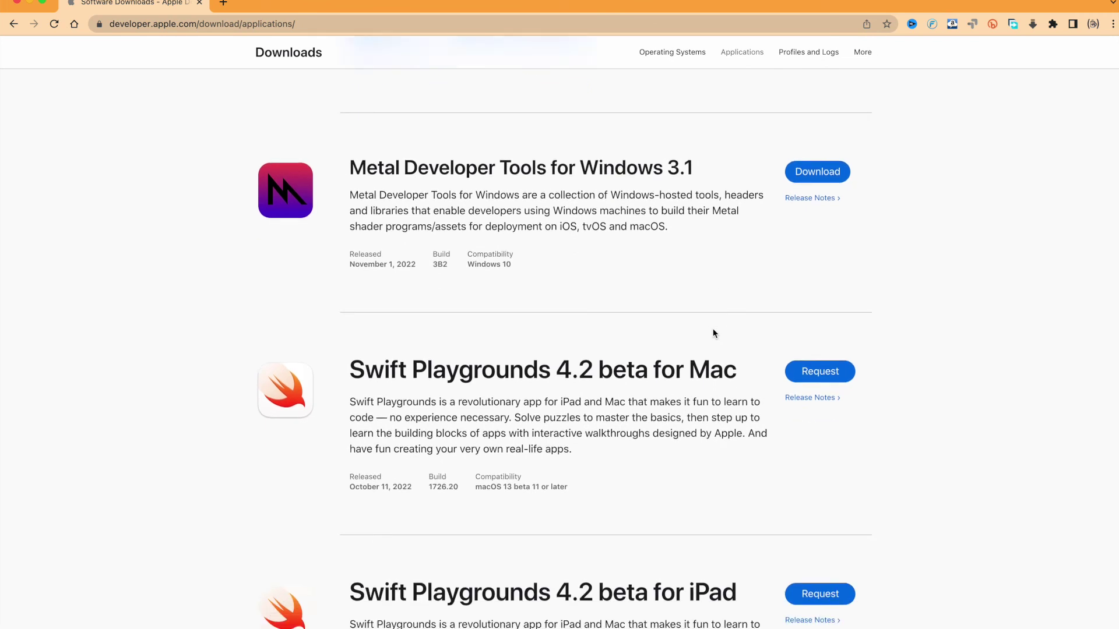
scroll(712, 327, down, 1)
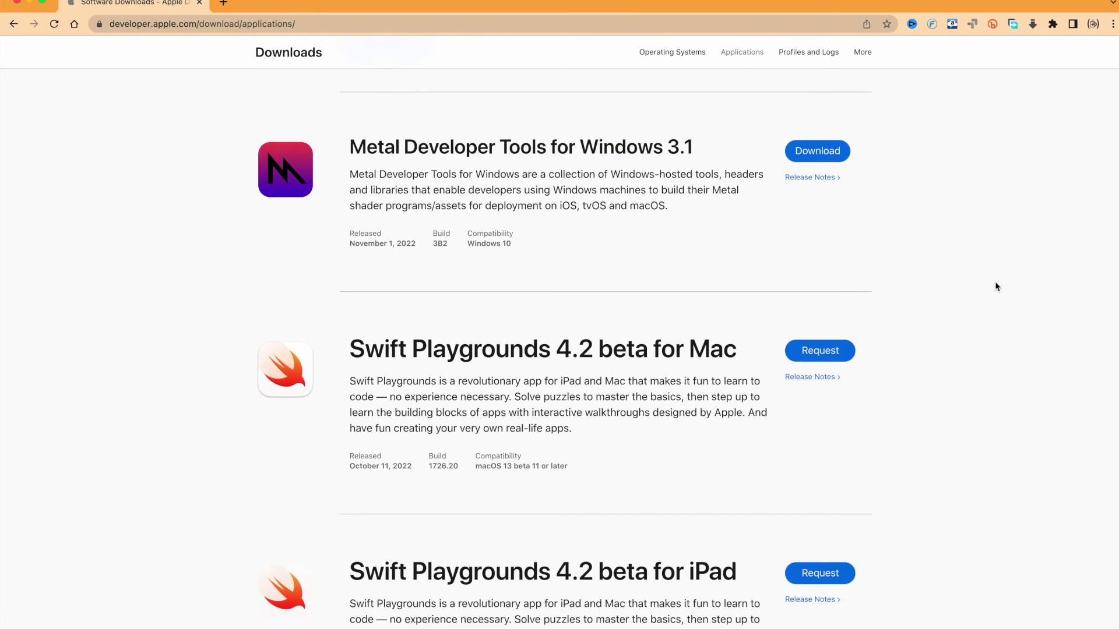